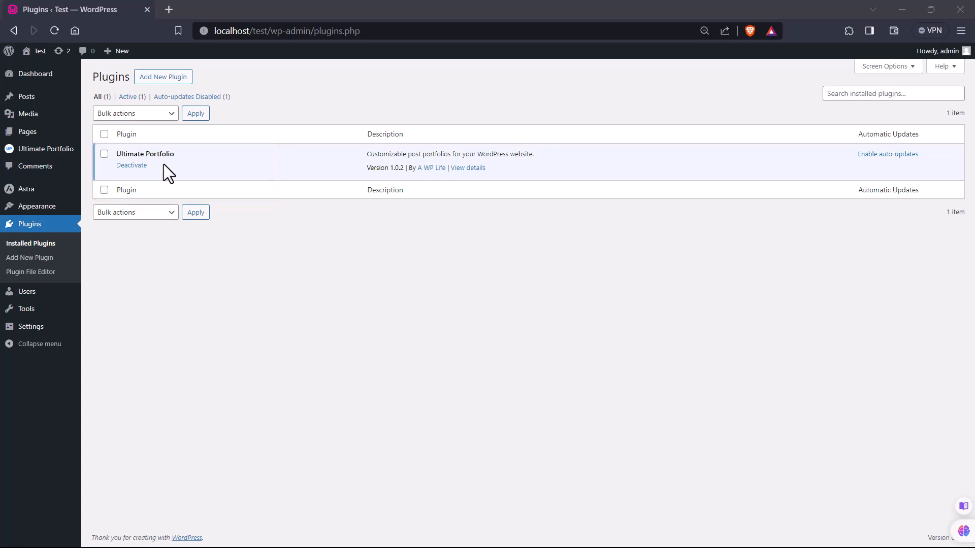
# Step: Create a new page titled "Ultimate Portfolio" and insert the Ultimate Portfolio block into it
pyautogui.moveTo(22, 131)
pyautogui.click(115, 147)
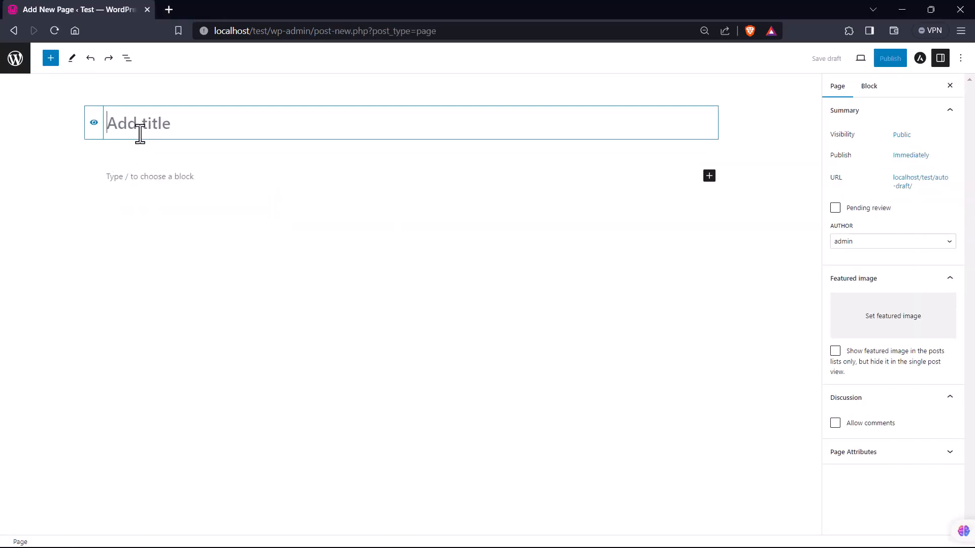
pyautogui.write('Ultimate Portfolio')
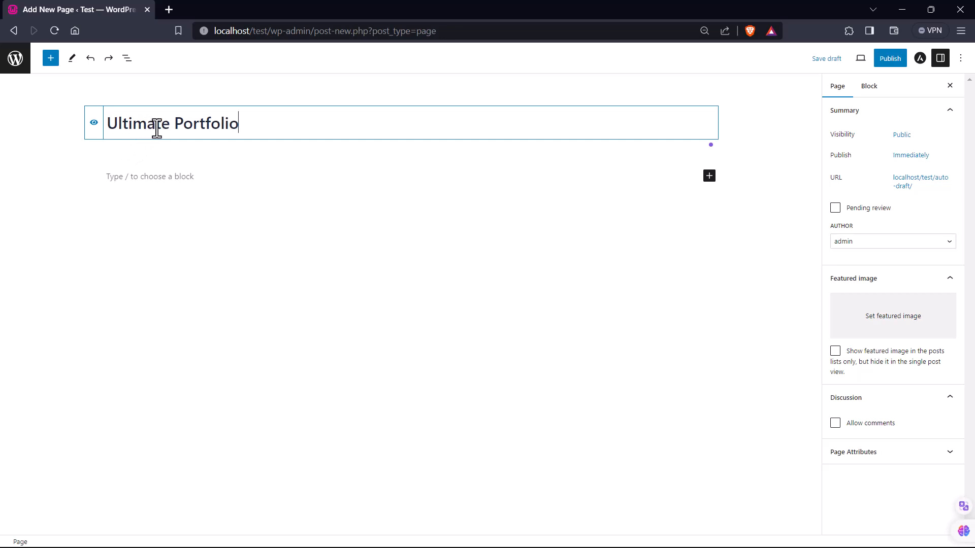
pyautogui.click(709, 176)
pyautogui.click(739, 245)
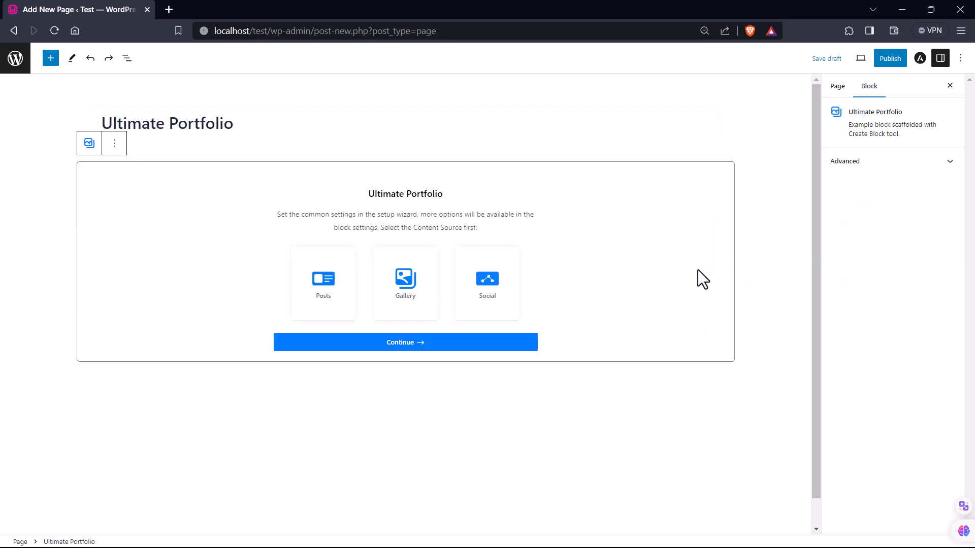
# Step: Choose Gallery as the content source and add the media library images from the man in the grey scarf through slide_1
pyautogui.click(411, 311)
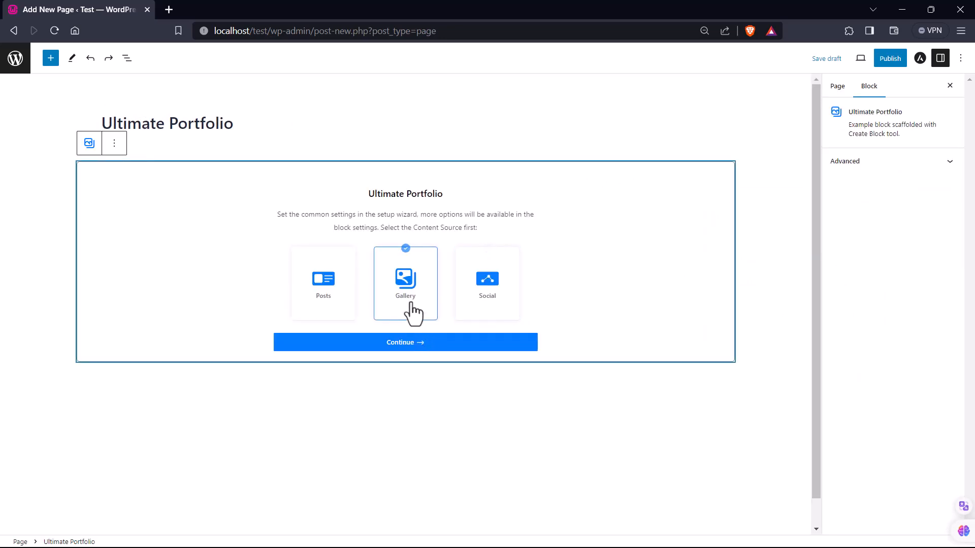
pyautogui.click(408, 351)
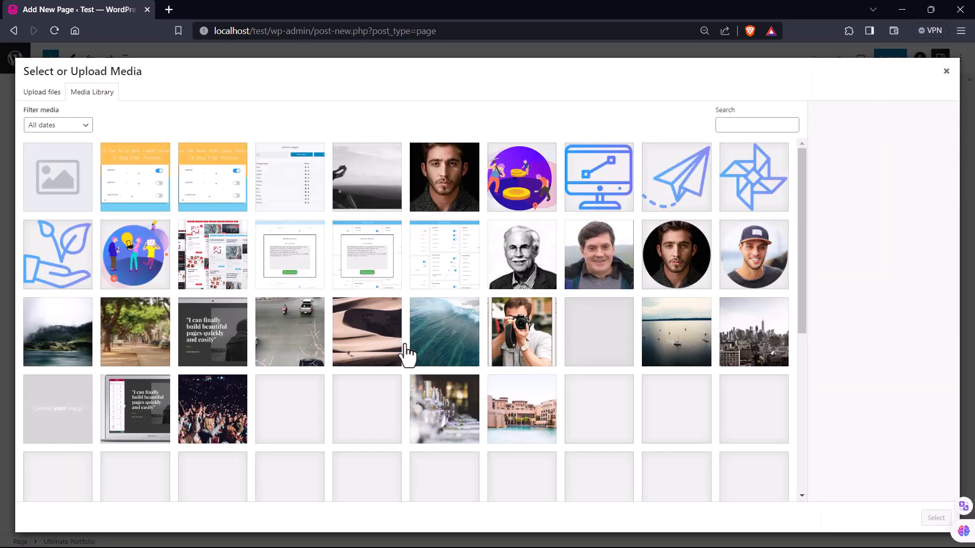
pyautogui.scroll(-10, 405, 353)
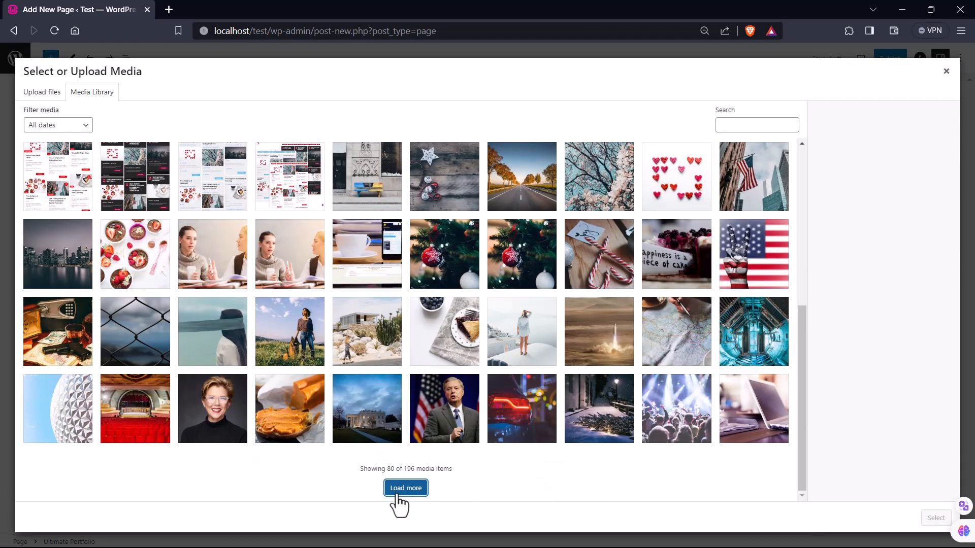
pyautogui.click(402, 488)
pyautogui.scroll(-4, 393, 490)
pyautogui.click(135, 305)
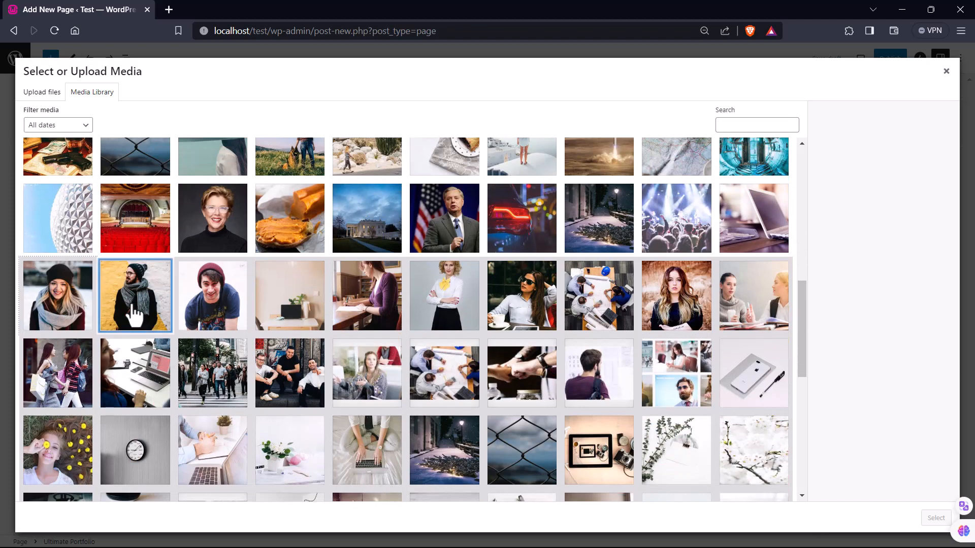
pyautogui.keyDown('shift'); pyautogui.click(590, 378); pyautogui.keyUp('shift')
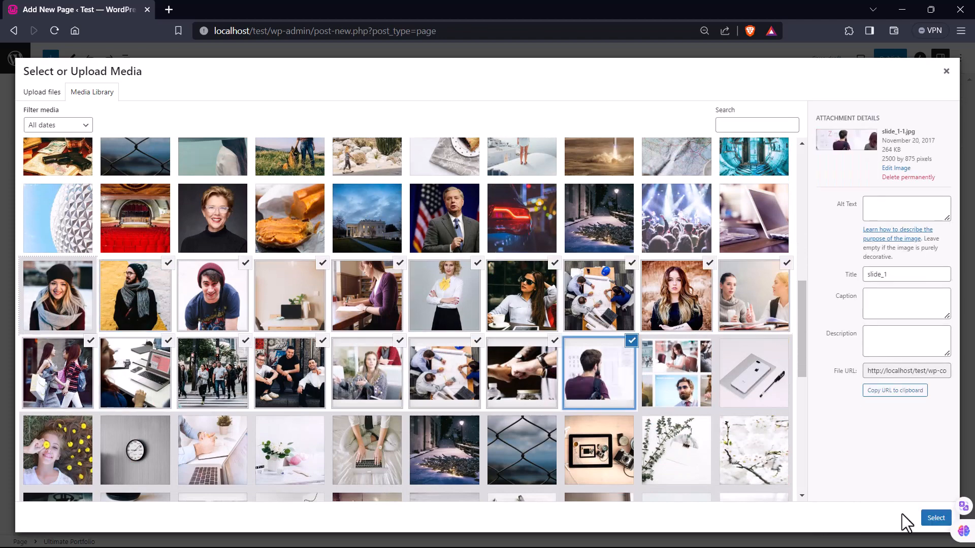
pyautogui.click(936, 518)
# Step: Finish the block's setup wizard with the Masonry layout, adding Lightbox and Filter to the quick selection
pyautogui.scroll(-5, 561, 487)
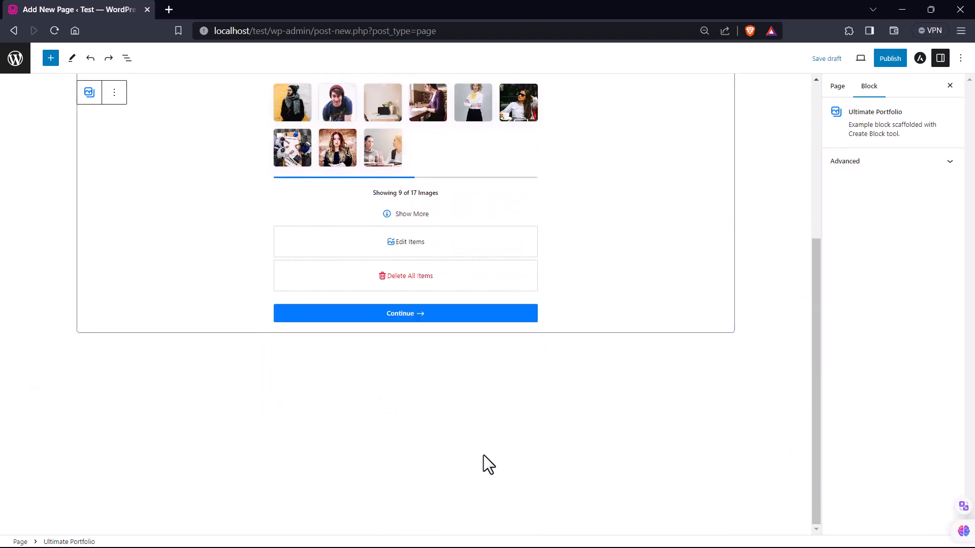
pyautogui.click(405, 314)
pyautogui.click(387, 253)
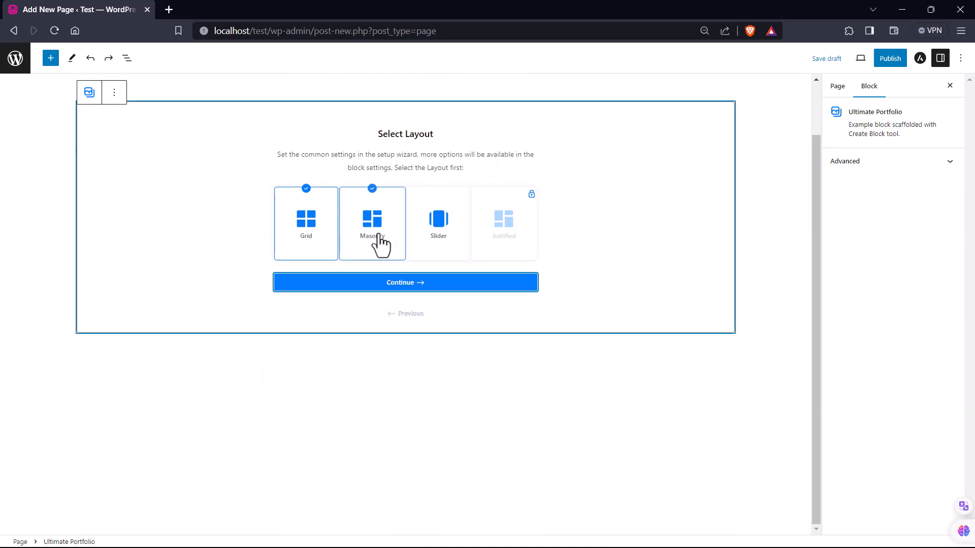
pyautogui.click(507, 286)
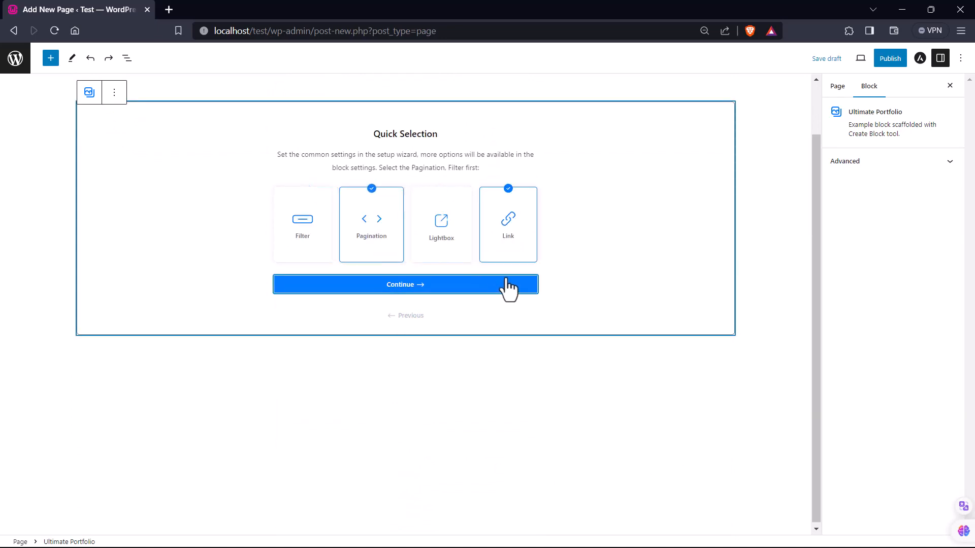
pyautogui.click(423, 242)
pyautogui.click(303, 252)
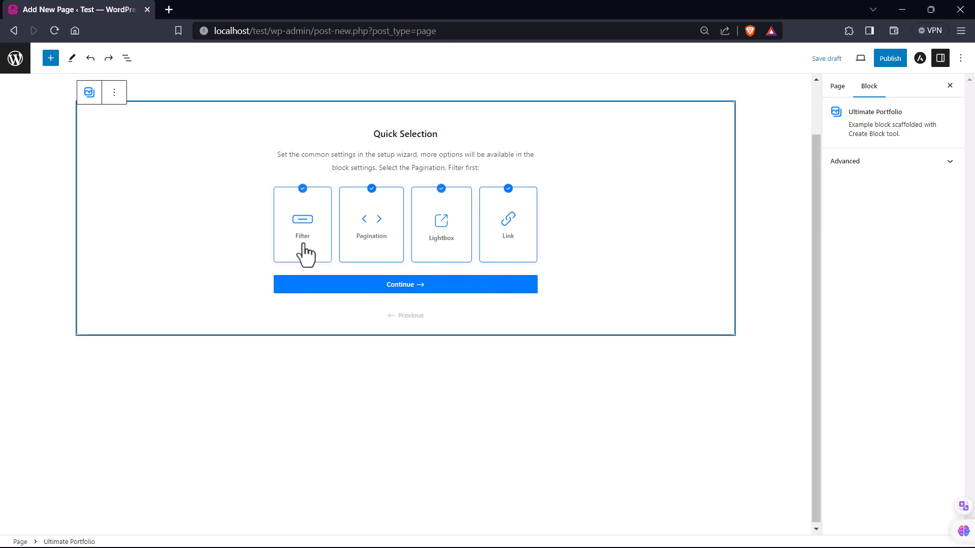
pyautogui.click(503, 293)
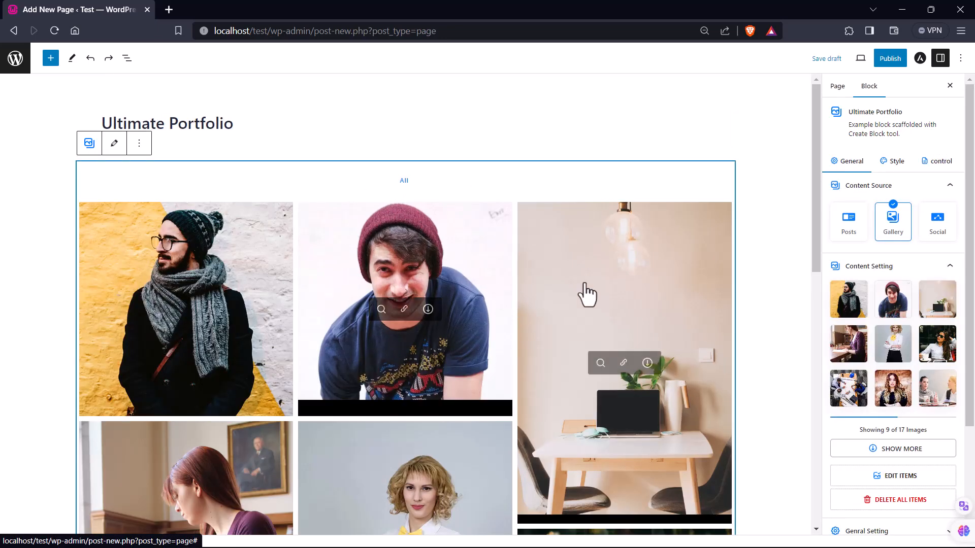
# Step: Publish the Ultimate Portfolio page and open it on the live site
pyautogui.click(890, 60)
pyautogui.click(884, 60)
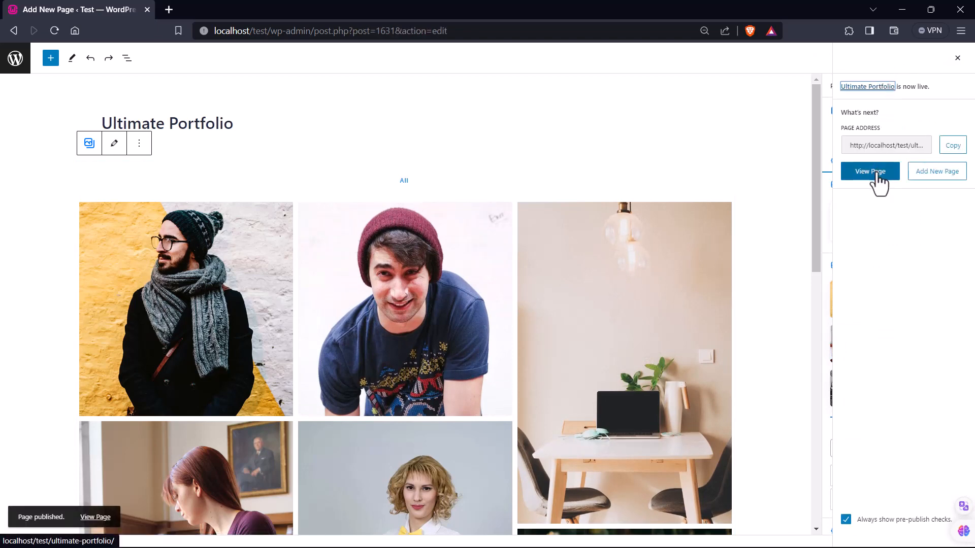
pyautogui.click(877, 172)
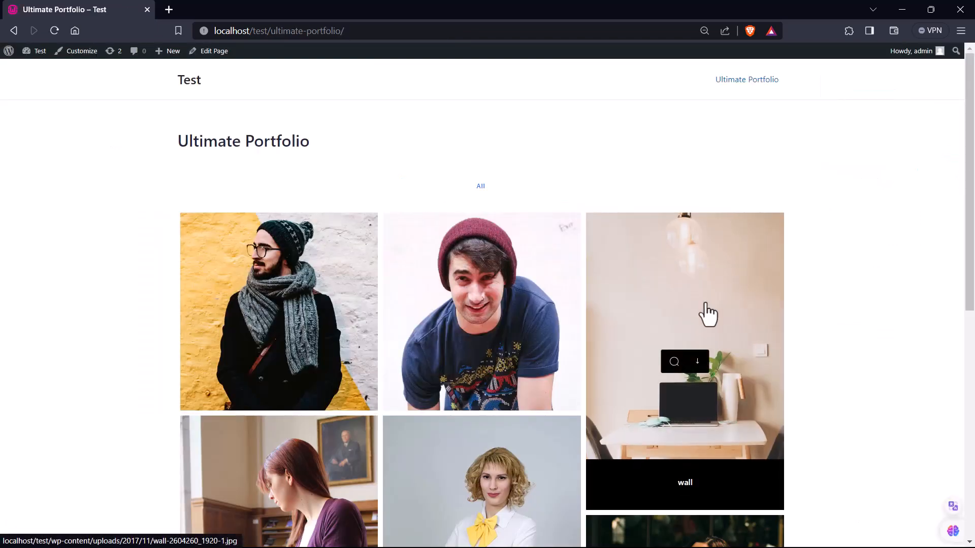
# Step: Check the gallery's masonry layout and test its pagination through page 3 and back to page 1
pyautogui.scroll(-3, 311, 359)
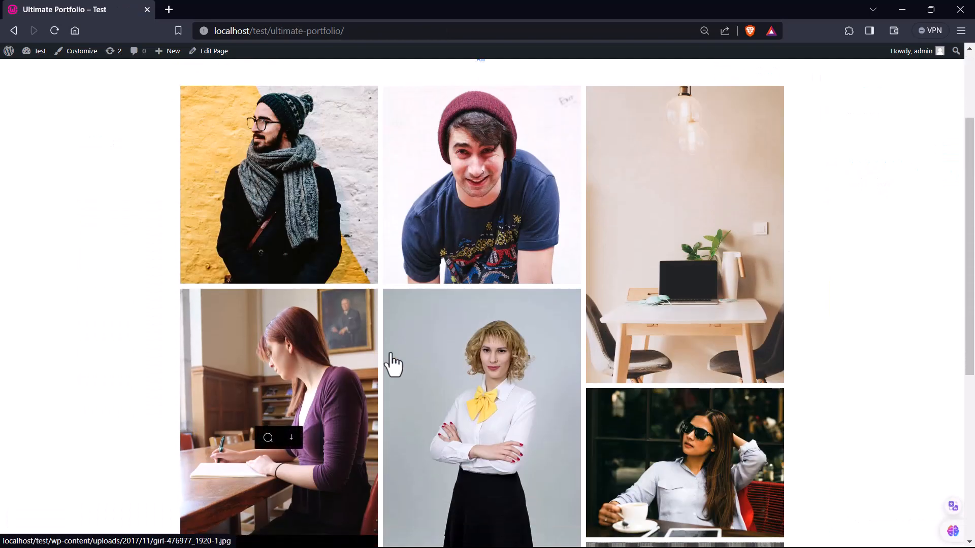
pyautogui.scroll(-3, 406, 363)
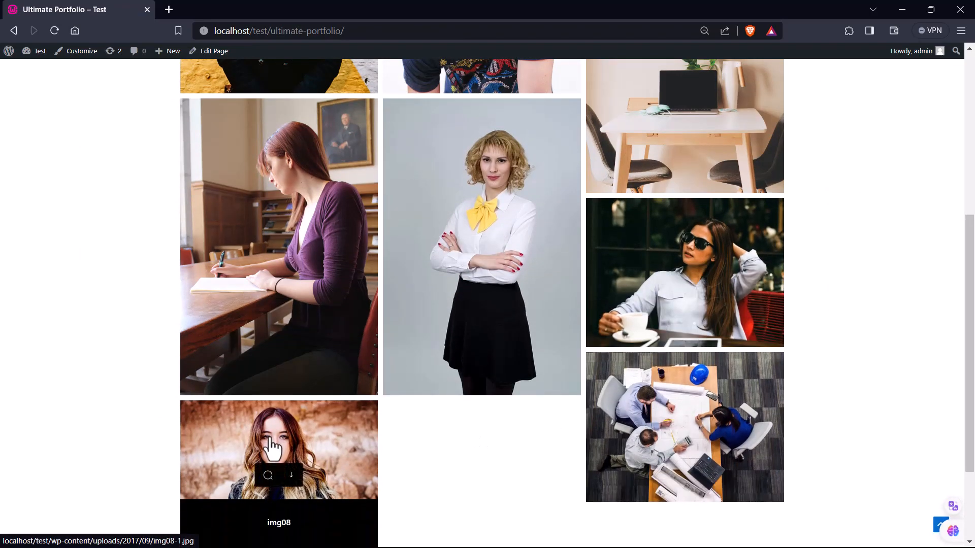
pyautogui.scroll(-3, 267, 457)
pyautogui.click(468, 447)
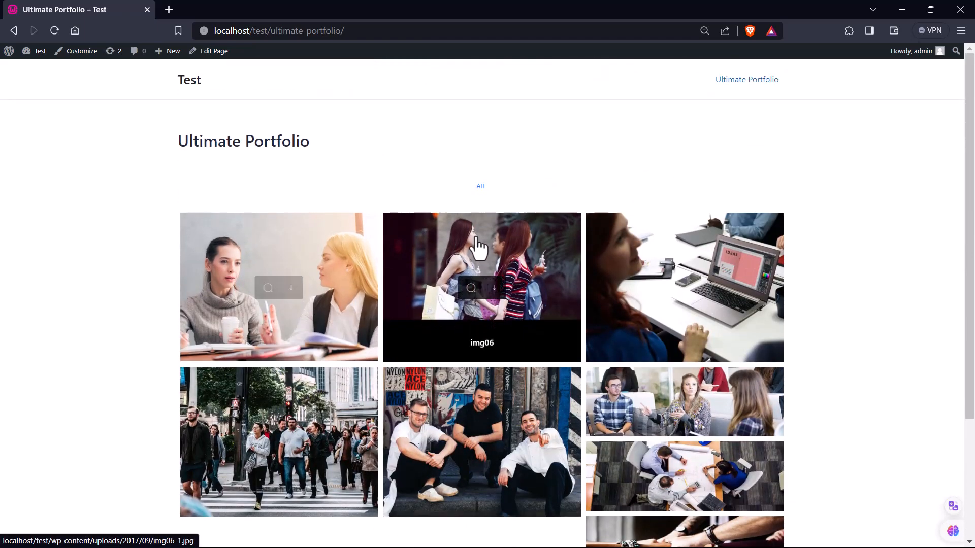
pyautogui.scroll(-3, 356, 411)
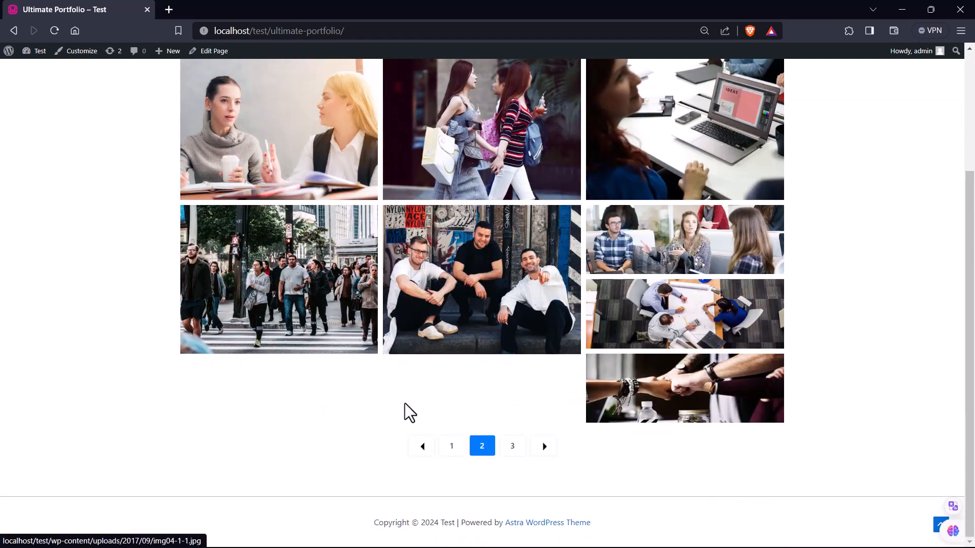
pyautogui.click(544, 445)
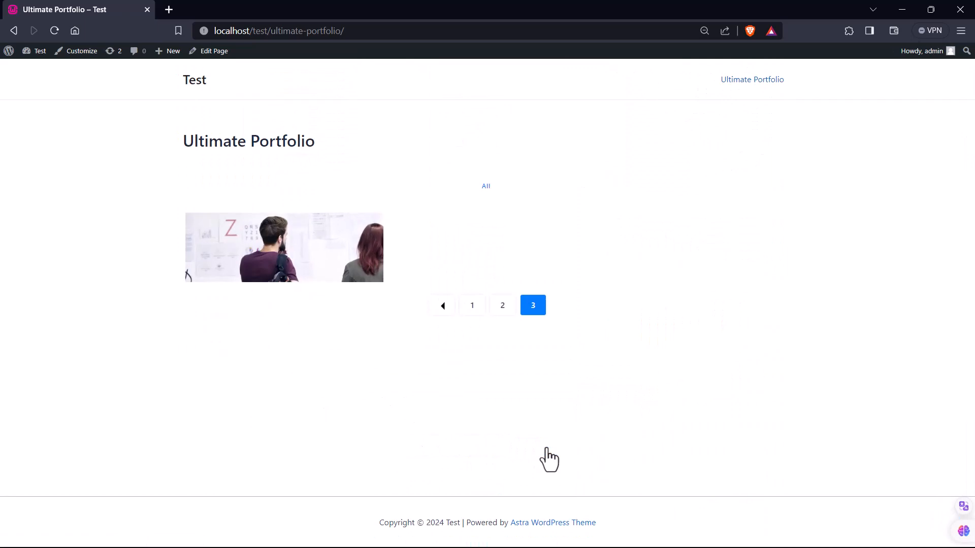
pyautogui.click(443, 305)
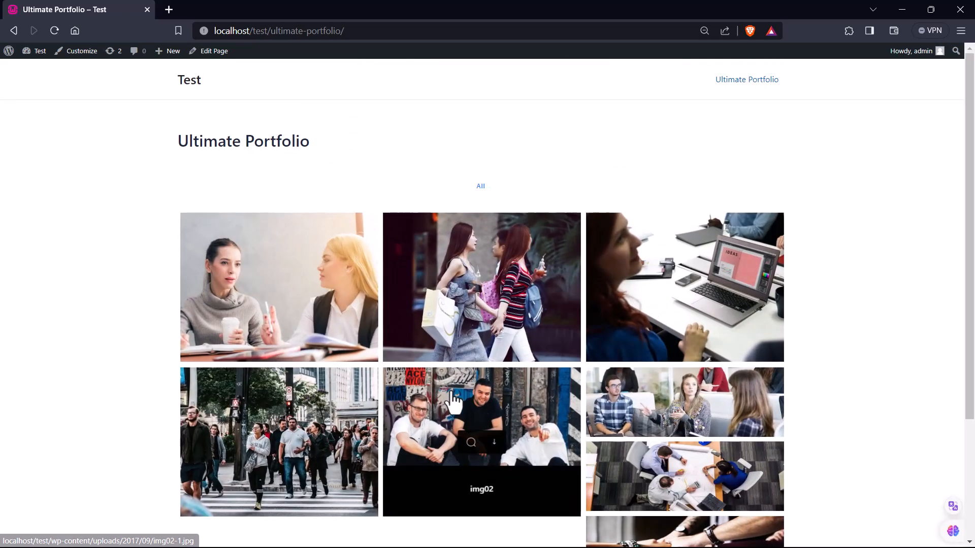
pyautogui.scroll(-3, 475, 457)
pyautogui.click(451, 448)
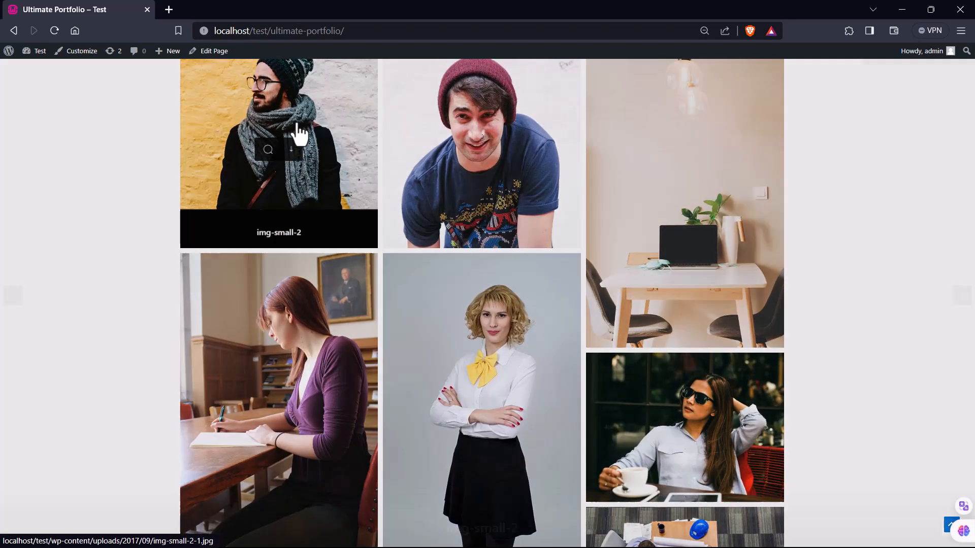
# Step: Open the first gallery image in the lightbox, step through the images that follow, and close the lightbox
pyautogui.click(296, 136)
pyautogui.click(960, 297)
pyautogui.click(959, 297)
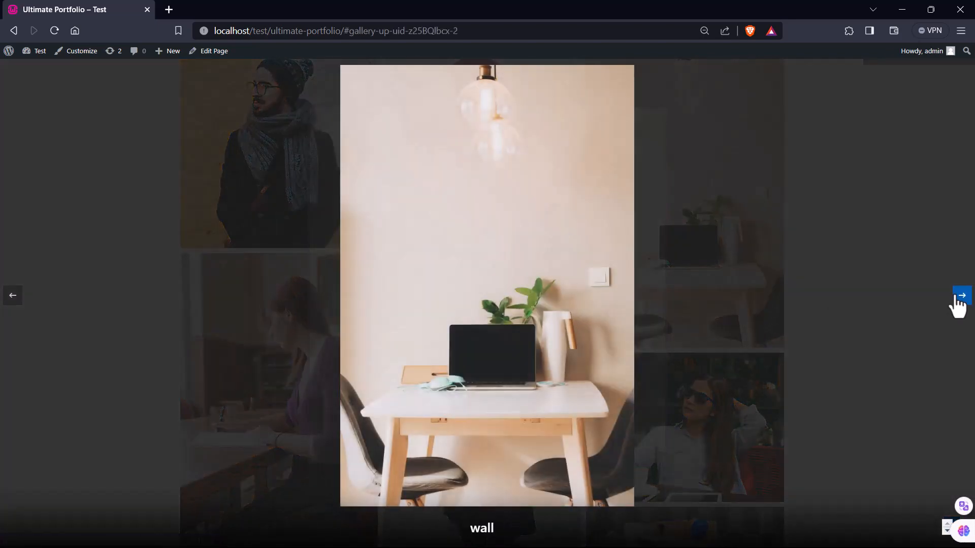
pyautogui.click(960, 297)
pyautogui.click(960, 297)
pyautogui.click(960, 297)
pyautogui.click(958, 299)
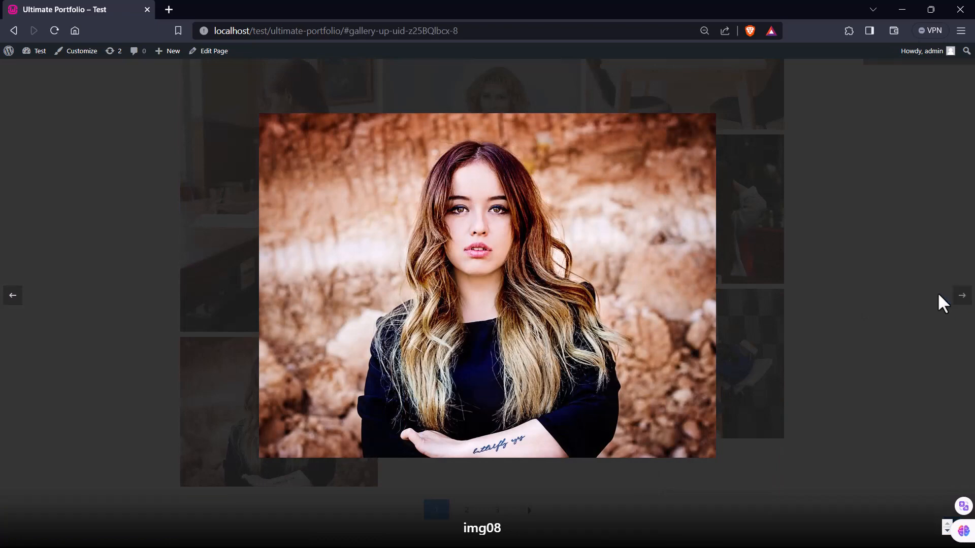
pyautogui.click(937, 292)
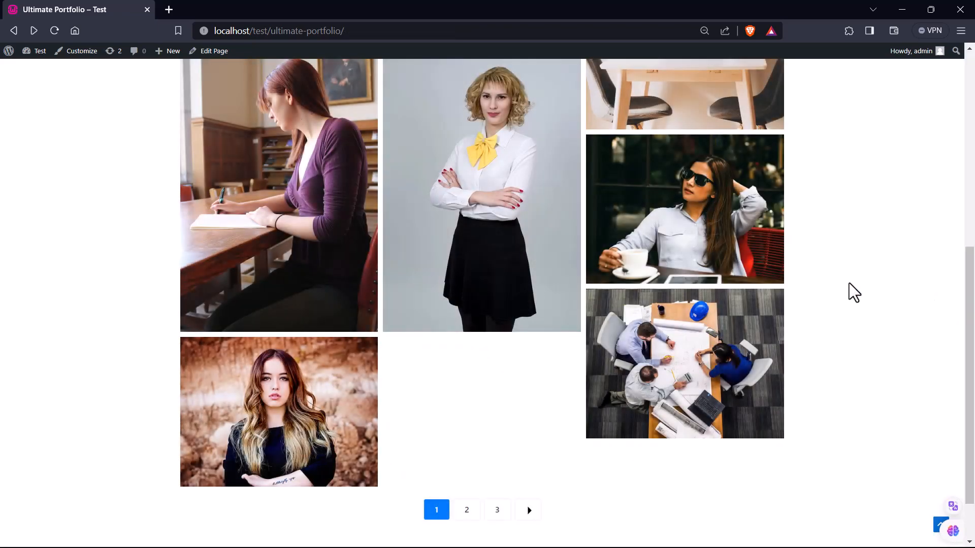
# Step: Reopen the page for editing and switch the portfolio block's content source to Posts, trying Social first
pyautogui.click(209, 52)
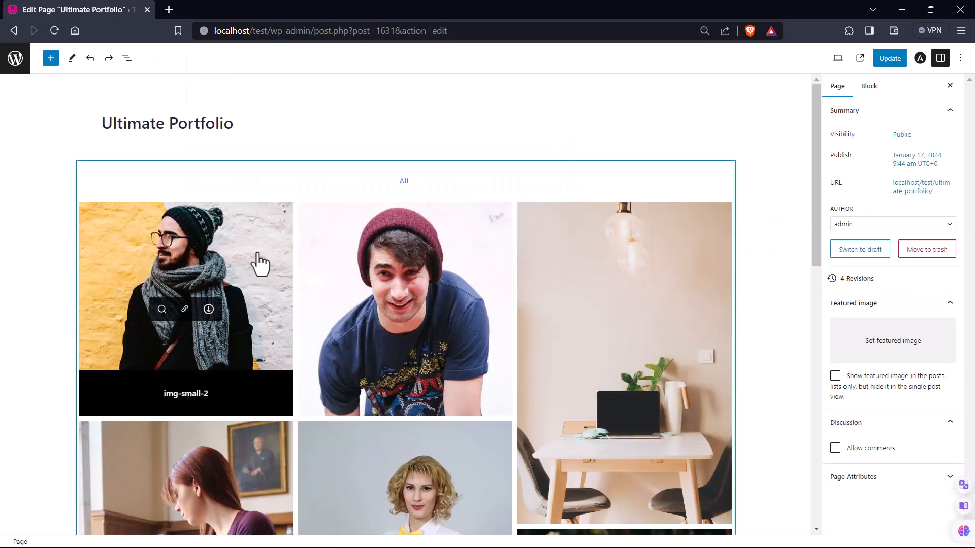
pyautogui.click(254, 267)
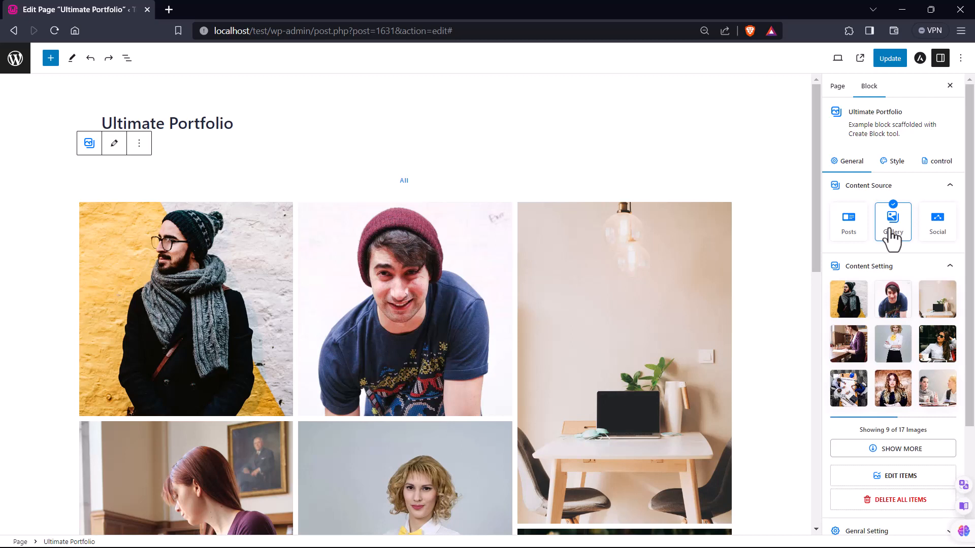
pyautogui.click(938, 236)
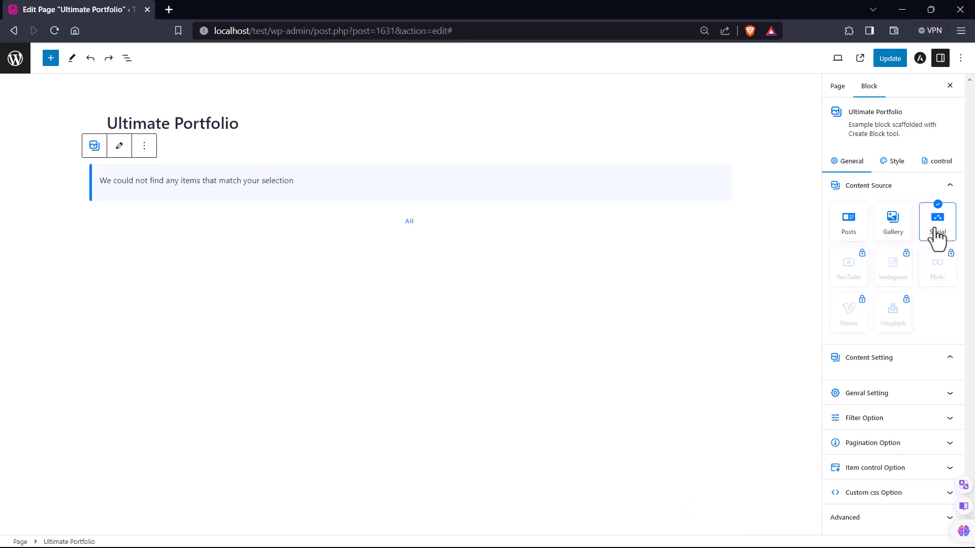
pyautogui.click(848, 238)
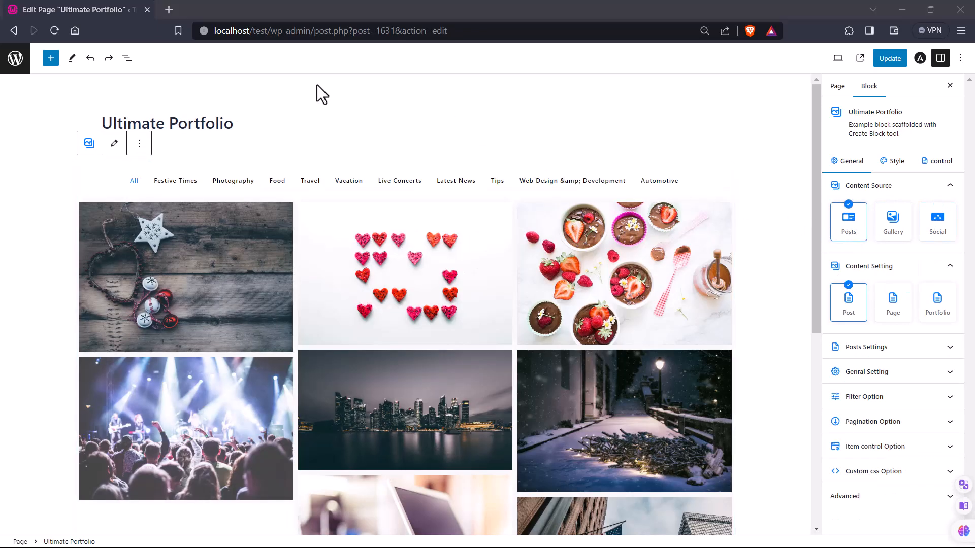
# Step: Examine the site's list of posts in a separate browser tab, then return to the page editor
pyautogui.rightClick(16, 59)
pyautogui.click(47, 68)
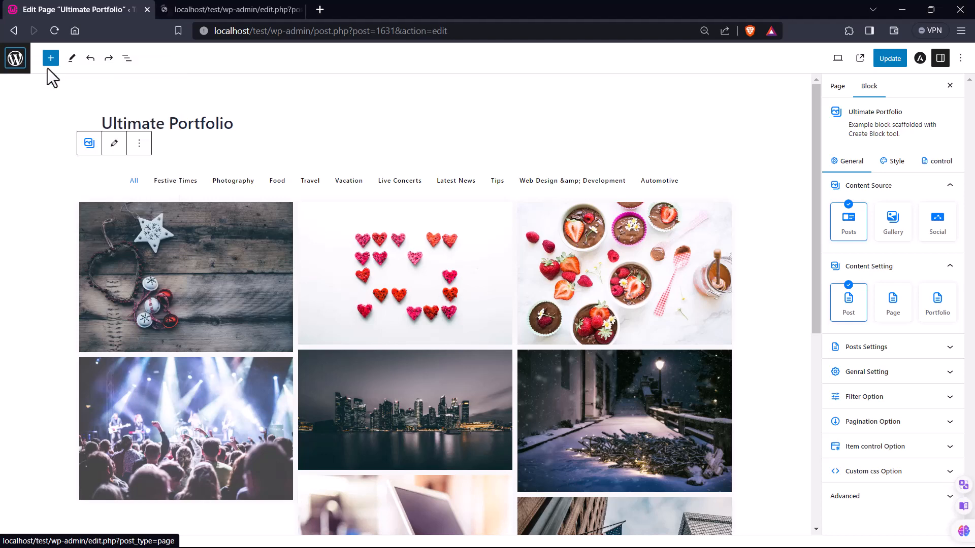
pyautogui.click(194, 9)
pyautogui.click(45, 99)
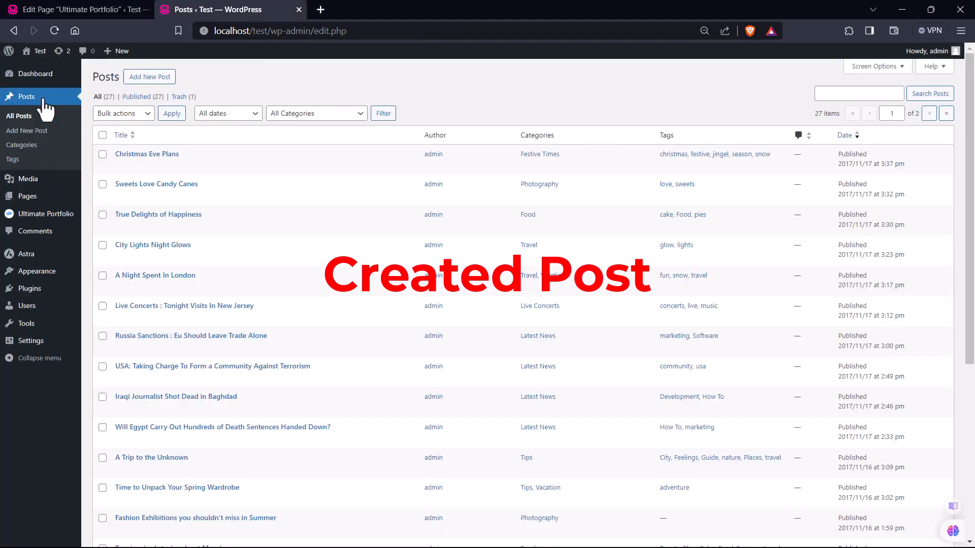
pyautogui.click(299, 9)
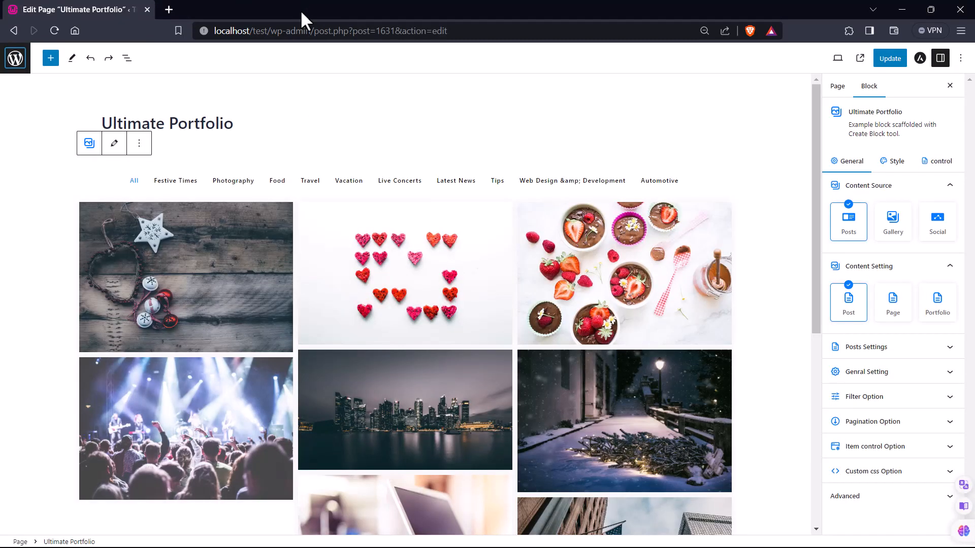
# Step: Try Page and Portfolio as the block's post content type, then set it back to Post
pyautogui.click(847, 230)
pyautogui.click(892, 316)
pyautogui.click(936, 311)
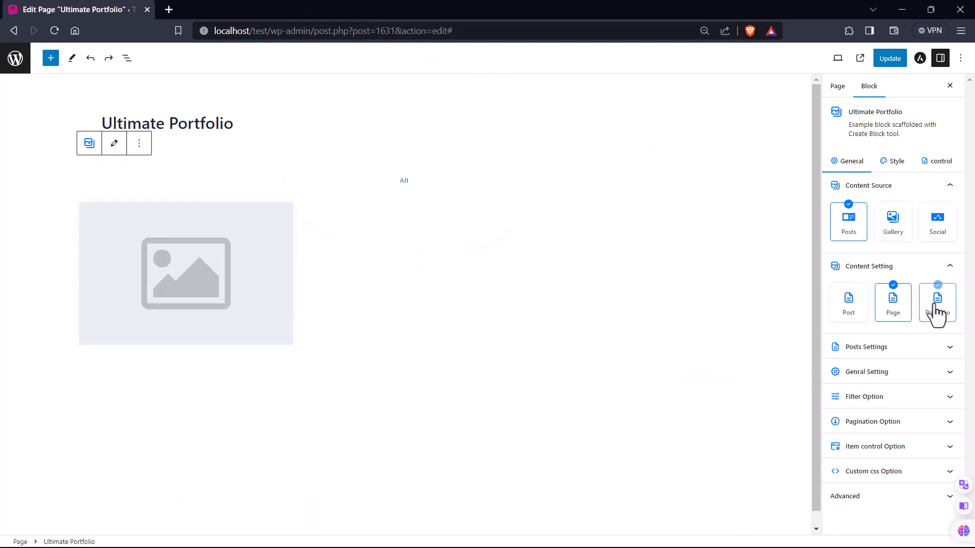
pyautogui.click(853, 309)
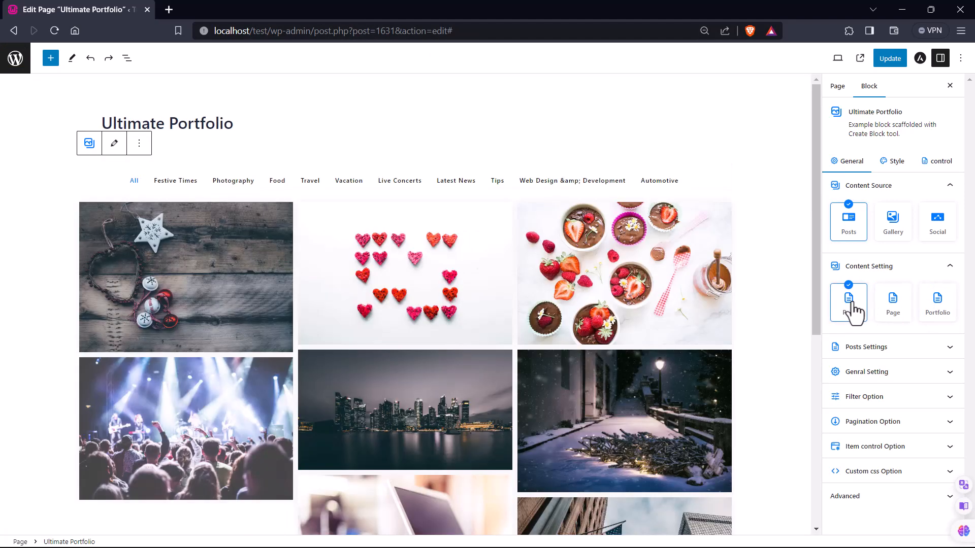
# Step: Try excluding the post Christmas Eve Plans from the portfolio, then clear the exclusion
pyautogui.click(901, 347)
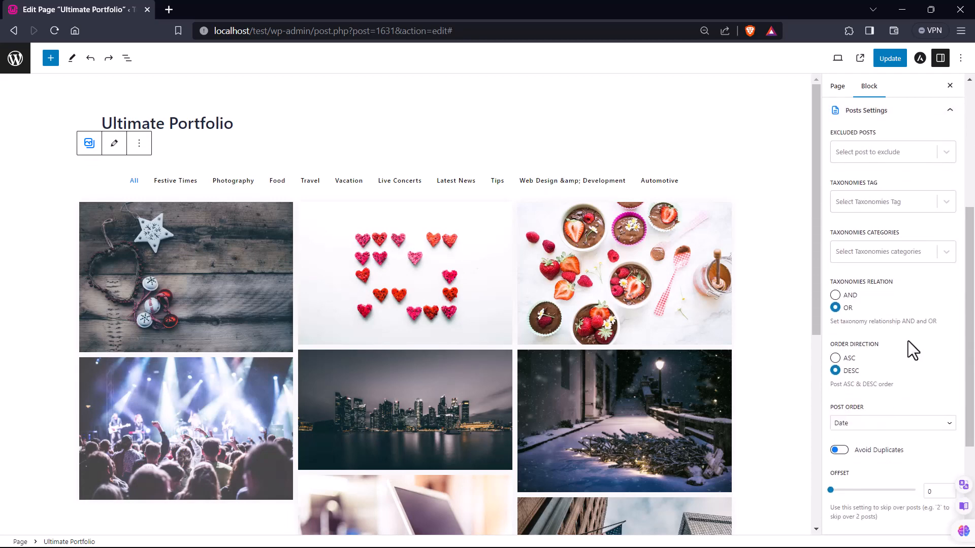
pyautogui.click(875, 153)
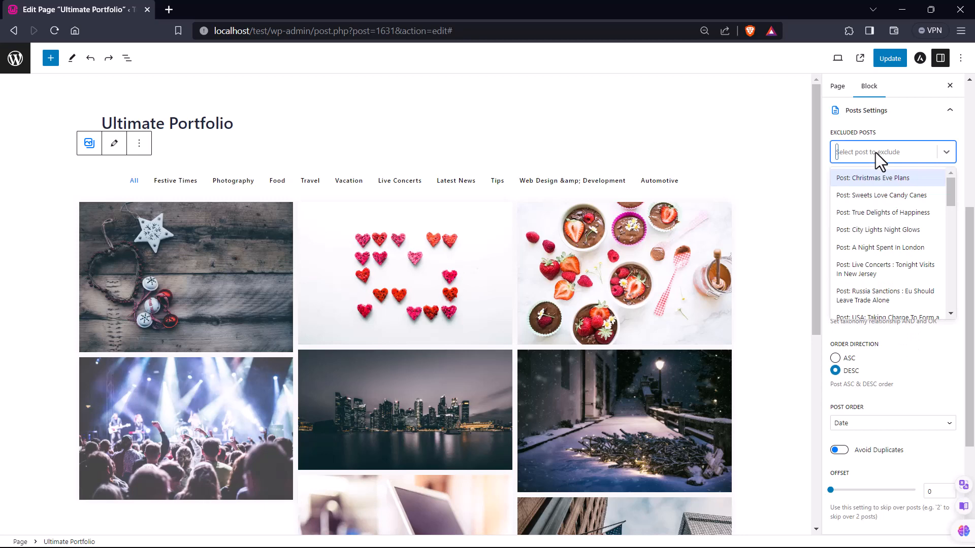
pyautogui.click(883, 180)
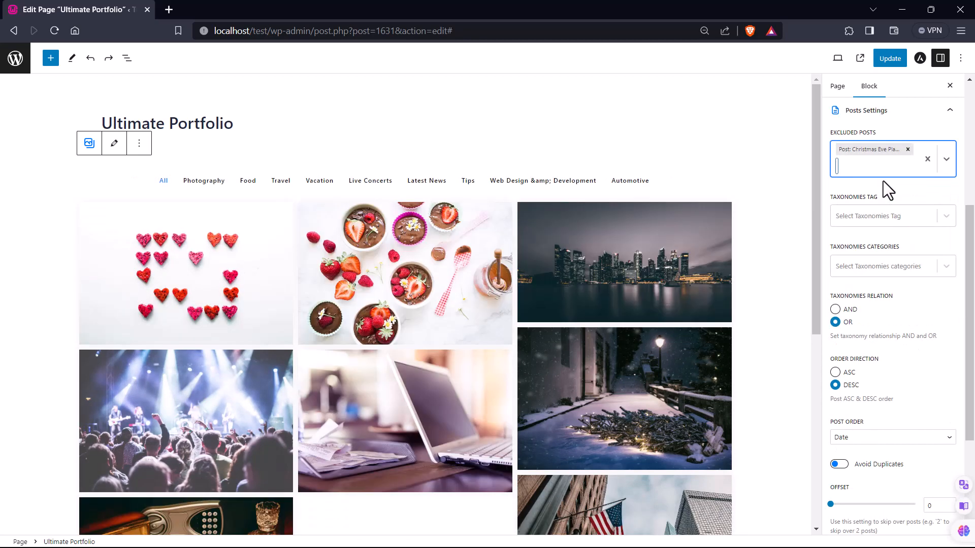
pyautogui.click(909, 150)
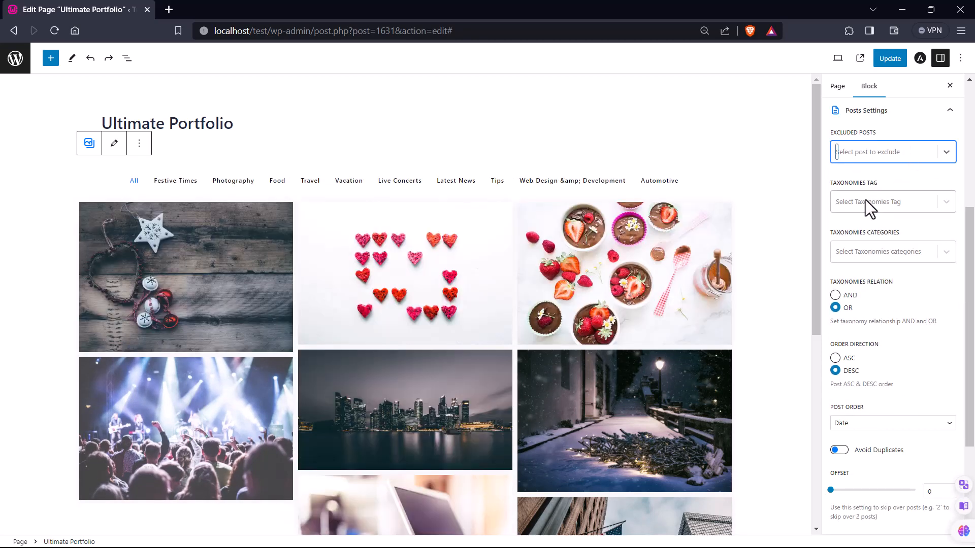
# Step: Try limiting the posts to the cake tag and to the Latest News category, clearing each filter again
pyautogui.click(865, 200)
pyautogui.click(850, 313)
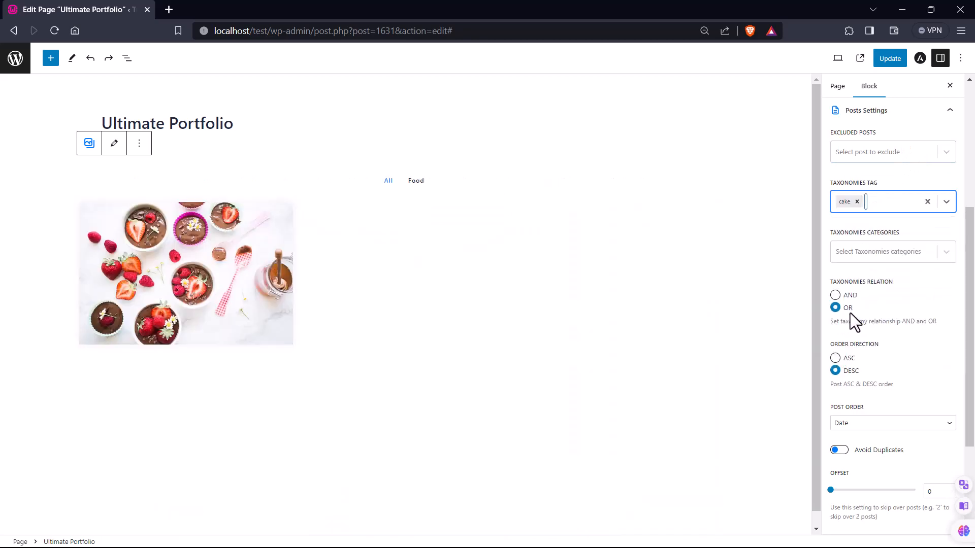
pyautogui.click(856, 201)
pyautogui.click(861, 252)
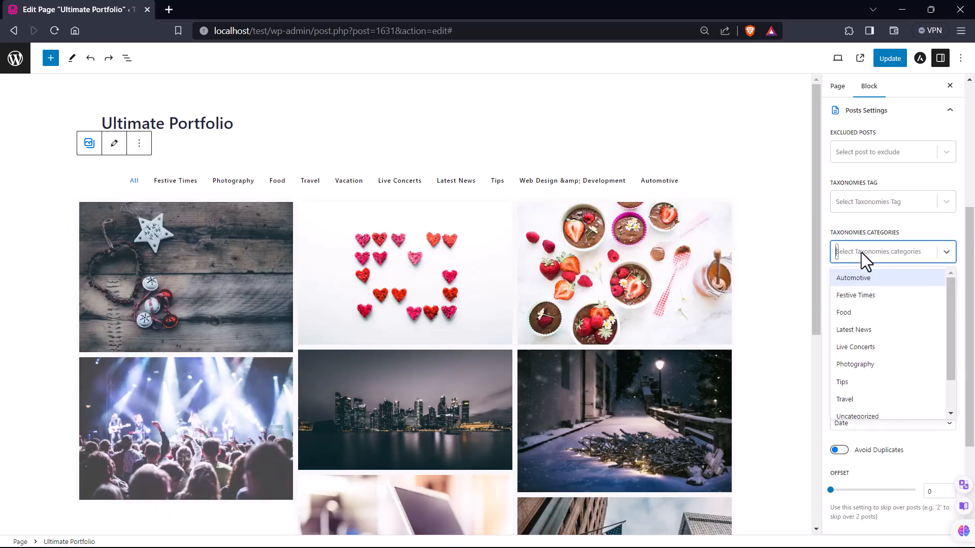
pyautogui.click(854, 327)
pyautogui.click(876, 251)
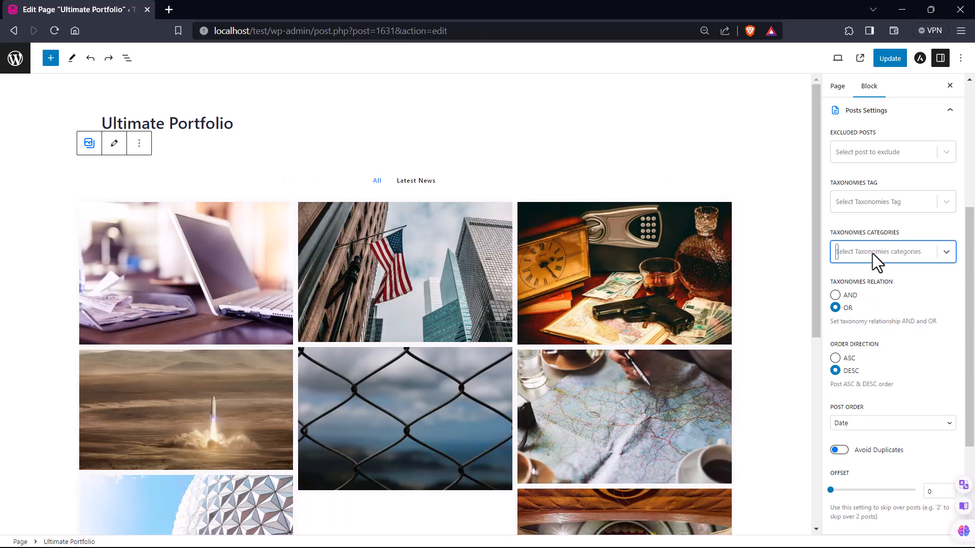
pyautogui.click(835, 308)
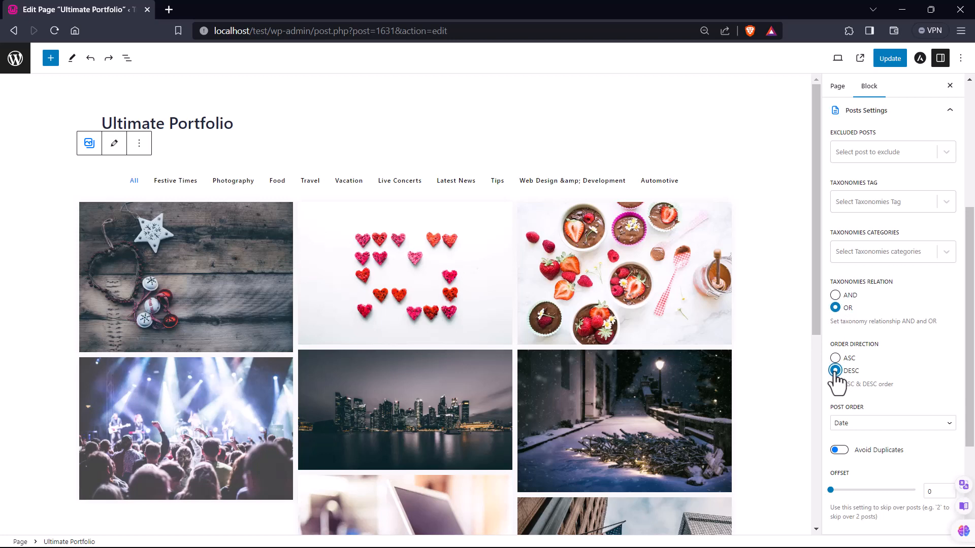
# Step: Try ordering the posts by Title and using an offset of 2, then restore the Date order and an offset of 0
pyautogui.click(945, 425)
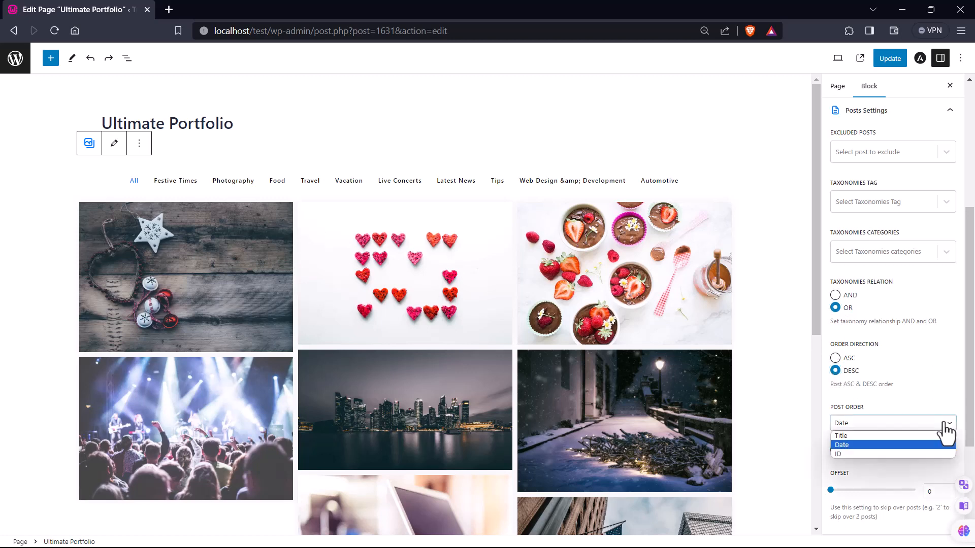
pyautogui.click(874, 440)
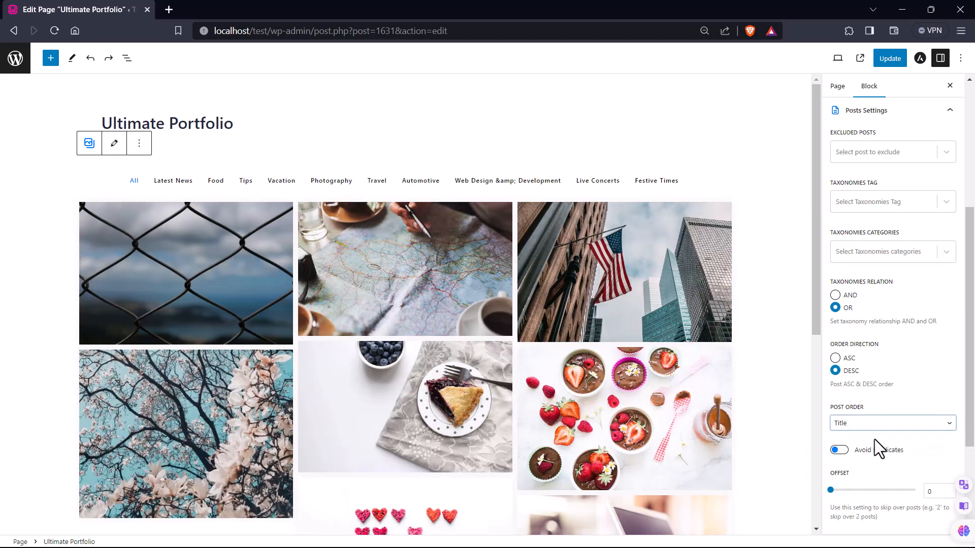
pyautogui.click(886, 425)
pyautogui.click(863, 446)
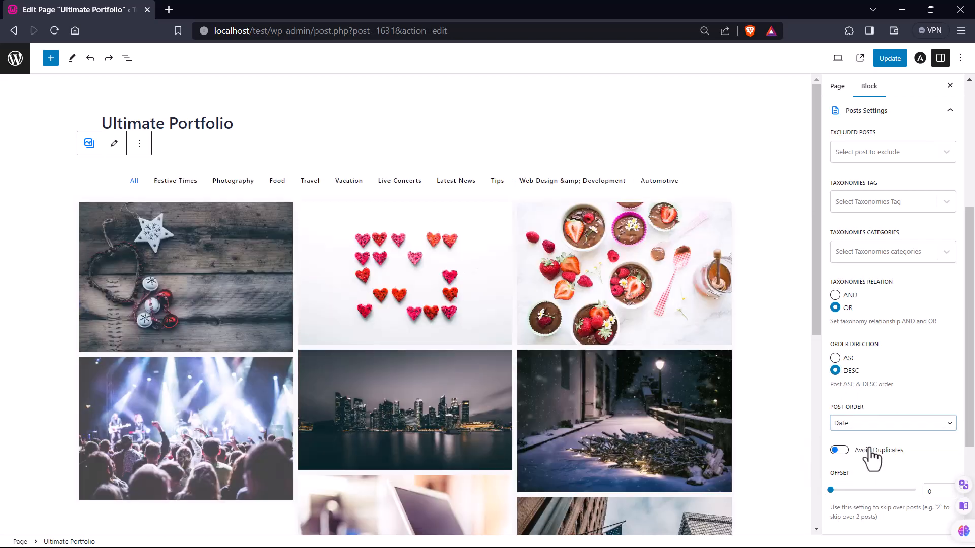
pyautogui.click(838, 451)
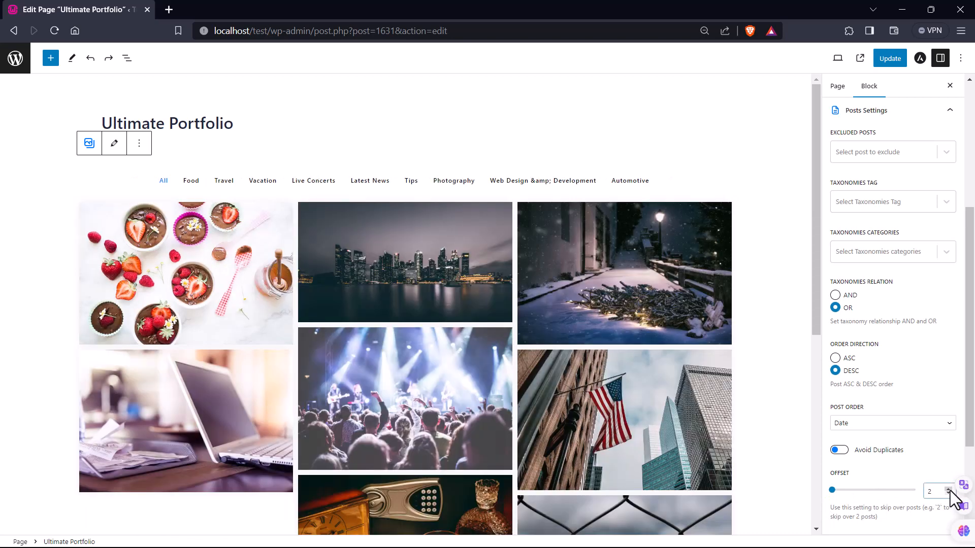
pyautogui.click(949, 494)
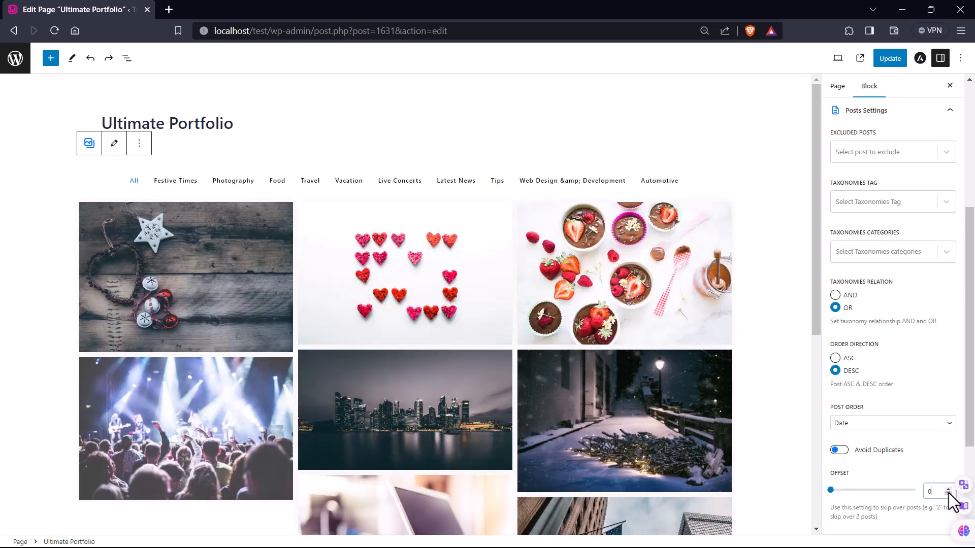
# Step: Set the portfolio's layout type to Grid in the general settings, trying Slider and Justified first
pyautogui.scroll(-3, 930, 477)
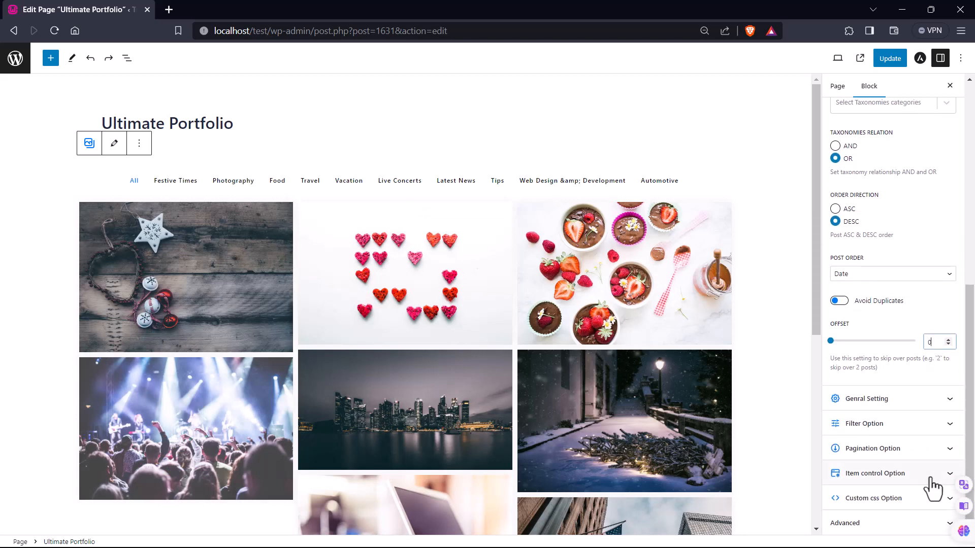
pyautogui.click(882, 403)
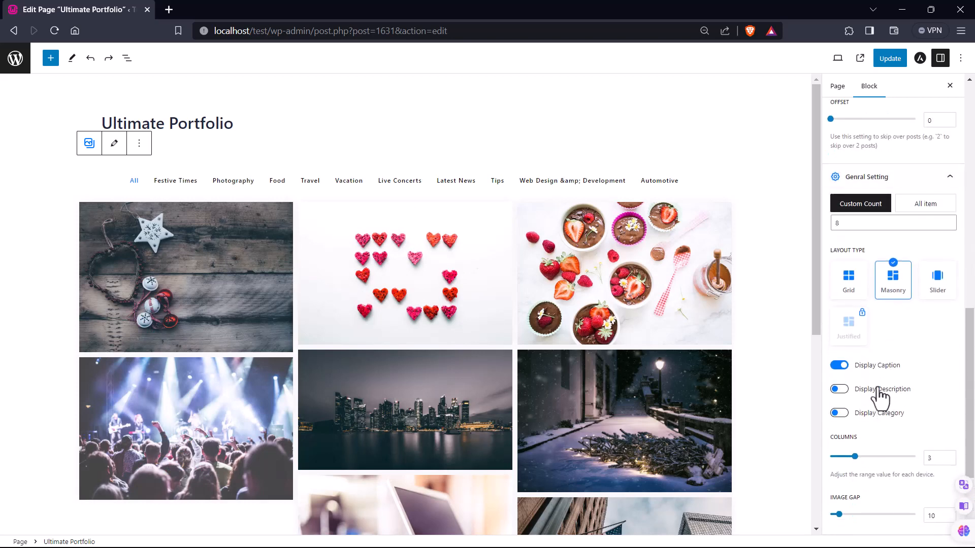
pyautogui.click(847, 280)
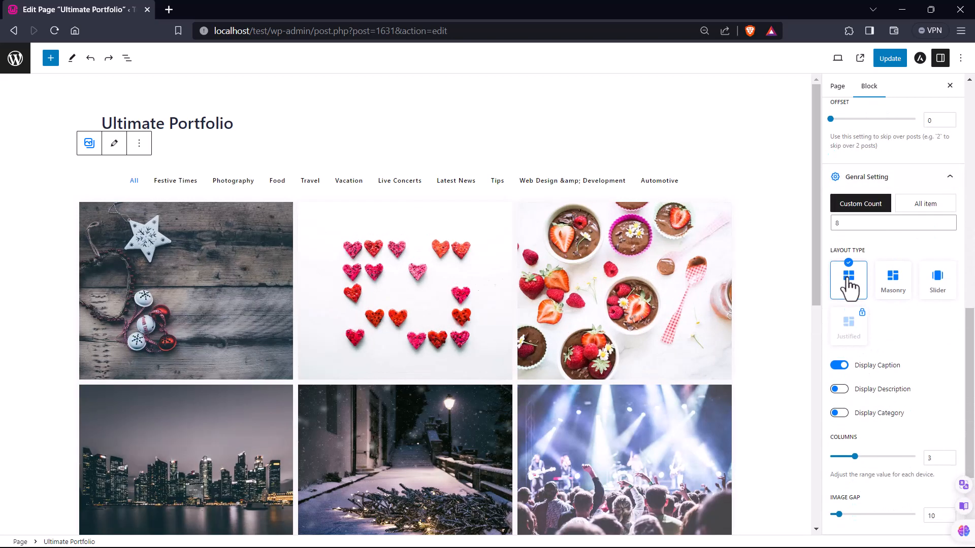
pyautogui.click(940, 291)
pyautogui.click(847, 329)
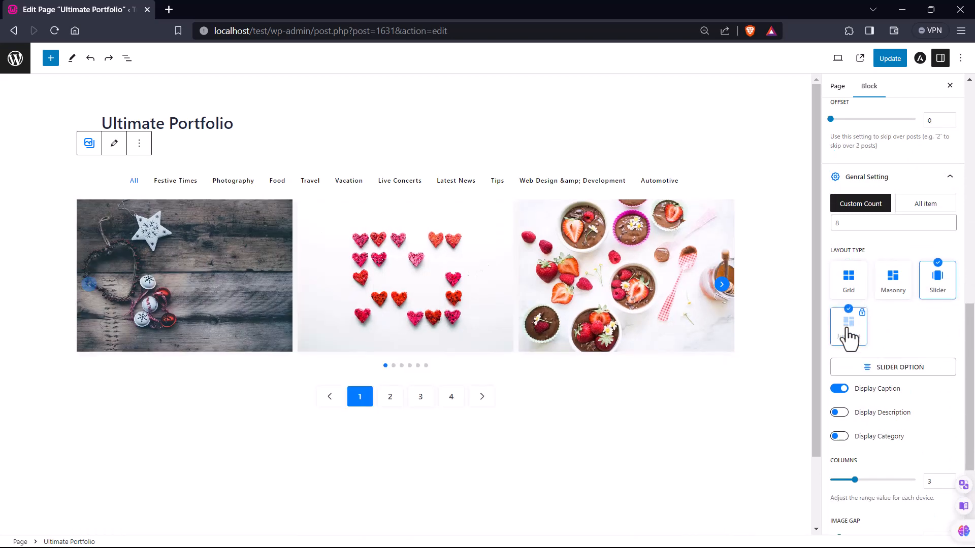
pyautogui.click(850, 285)
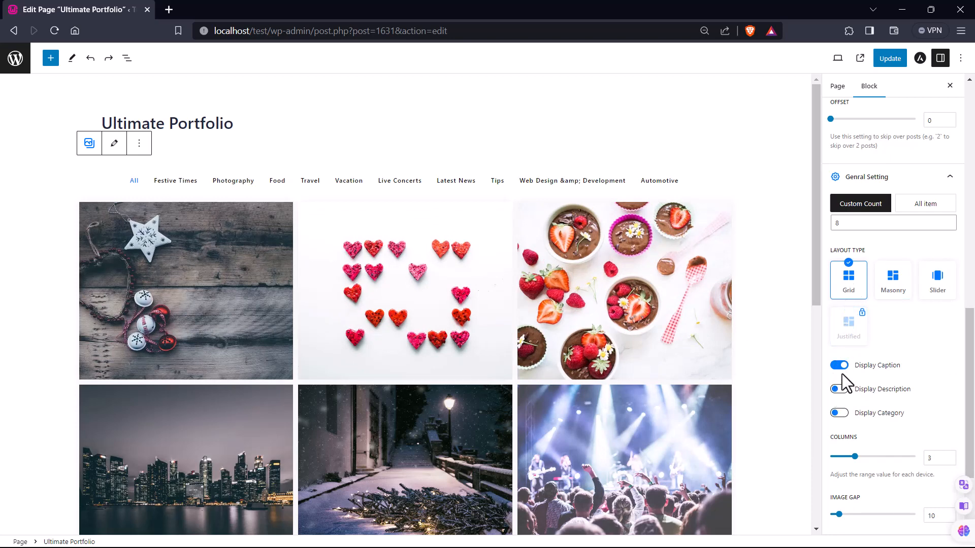
# Step: Turn on the description and category display for the portfolio items
pyautogui.click(839, 391)
pyautogui.moveTo(642, 303)
# Step: Set the portfolio grid to 4 columns with an image gap of 0
pyautogui.moveTo(854, 457)
pyautogui.mouseDown()
pyautogui.moveTo(867, 457)
pyautogui.moveTo(843, 457)
pyautogui.moveTo(867, 457)
pyautogui.mouseUp()
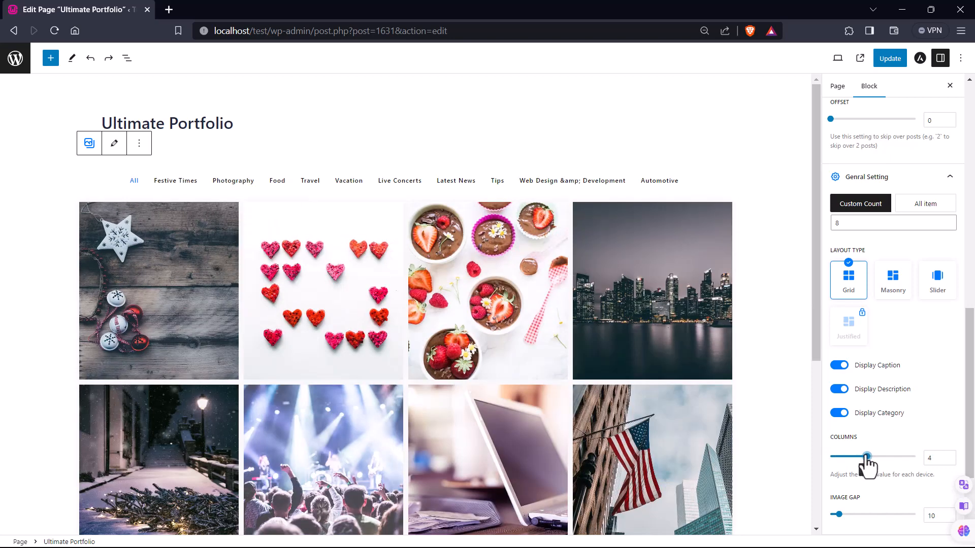
pyautogui.scroll(-3, 867, 459)
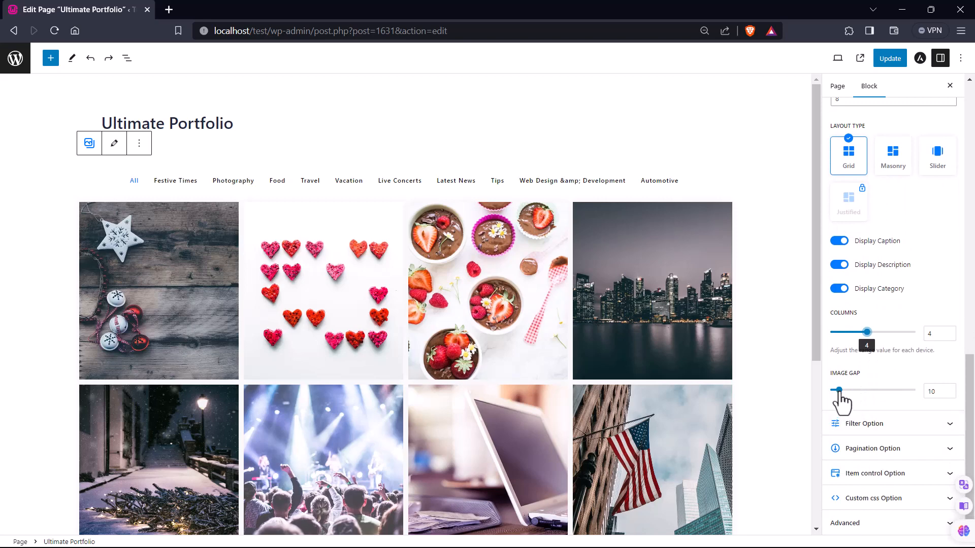
pyautogui.moveTo(840, 394)
pyautogui.mouseDown()
pyautogui.moveTo(888, 397)
pyautogui.moveTo(831, 399)
pyautogui.mouseUp()
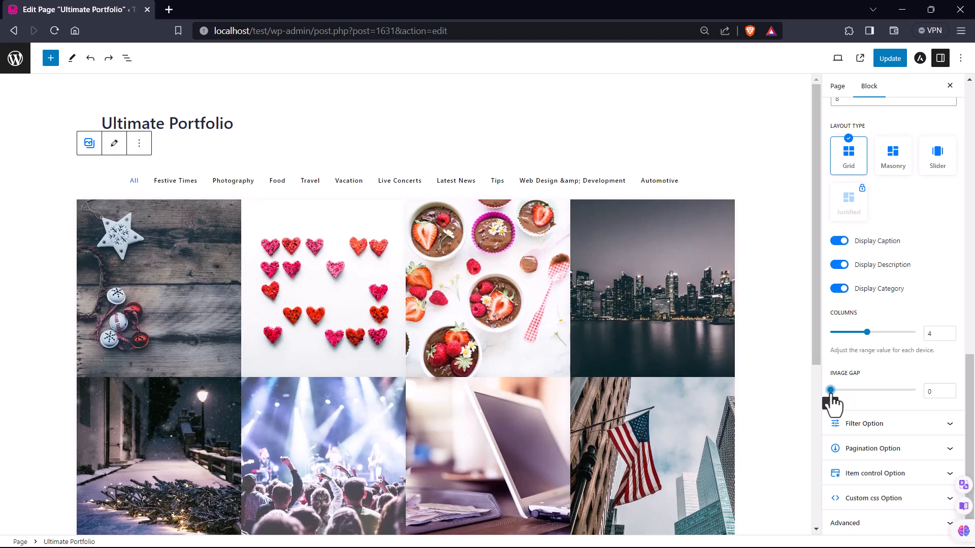
# Step: Open the filter options, try filtering by Tags before returning to Category, and enable the filter count
pyautogui.click(865, 427)
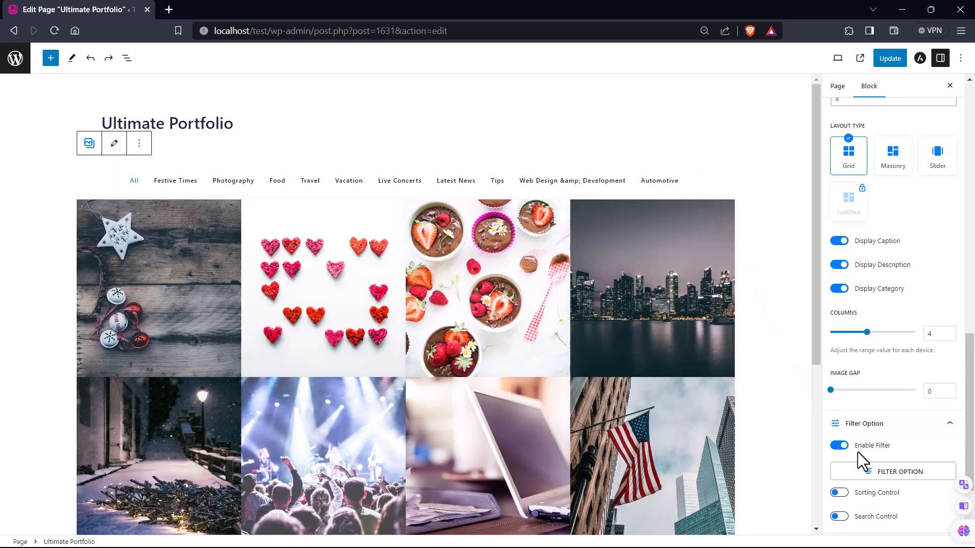
pyautogui.click(892, 476)
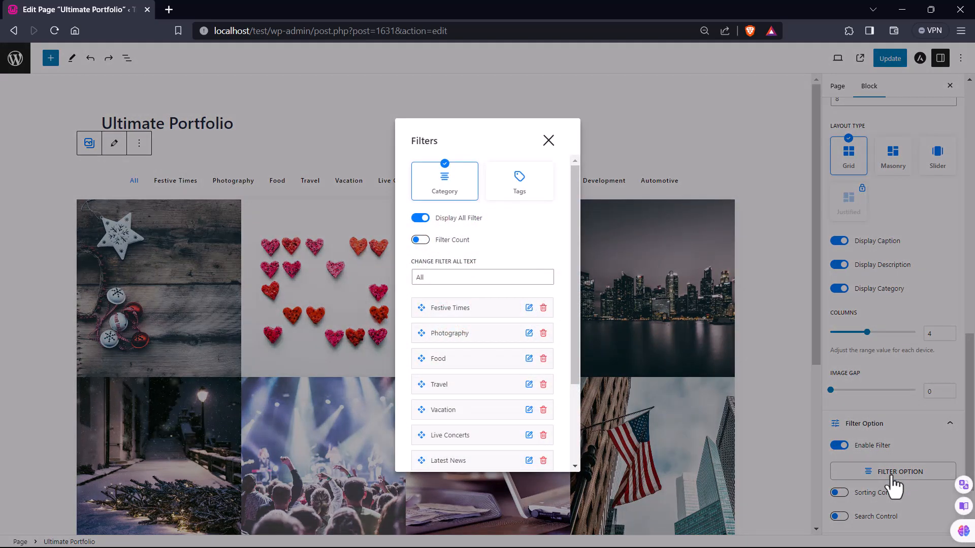
pyautogui.click(518, 182)
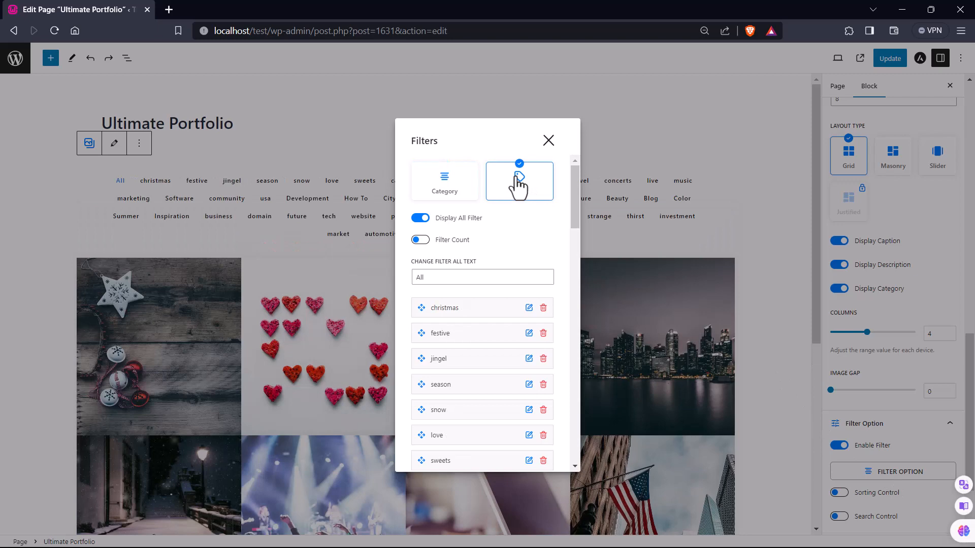
pyautogui.click(463, 183)
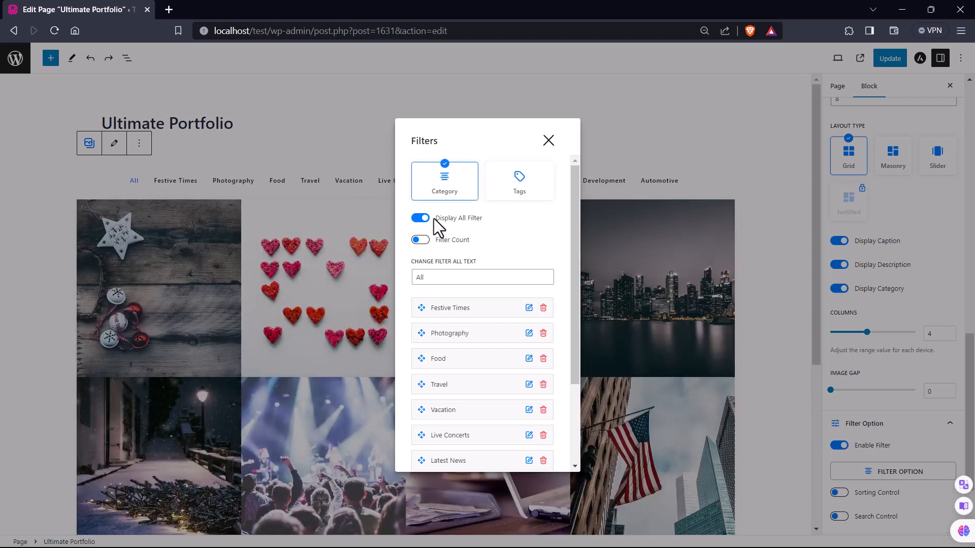
pyautogui.click(421, 240)
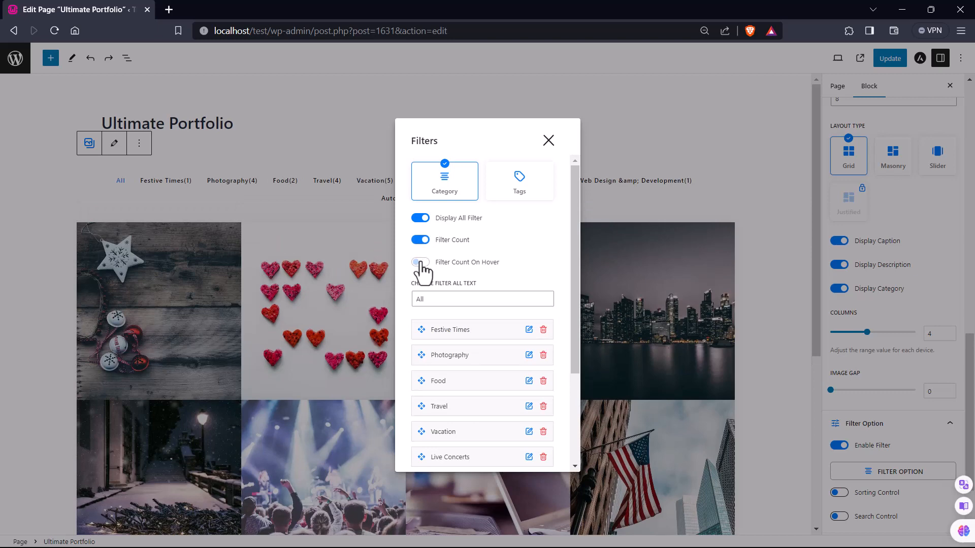
# Step: Reorder the category filters to start with Vacation, Photography, Travel, Food and Festive Times
pyautogui.moveTo(421, 328); pyautogui.dragTo(419, 357)
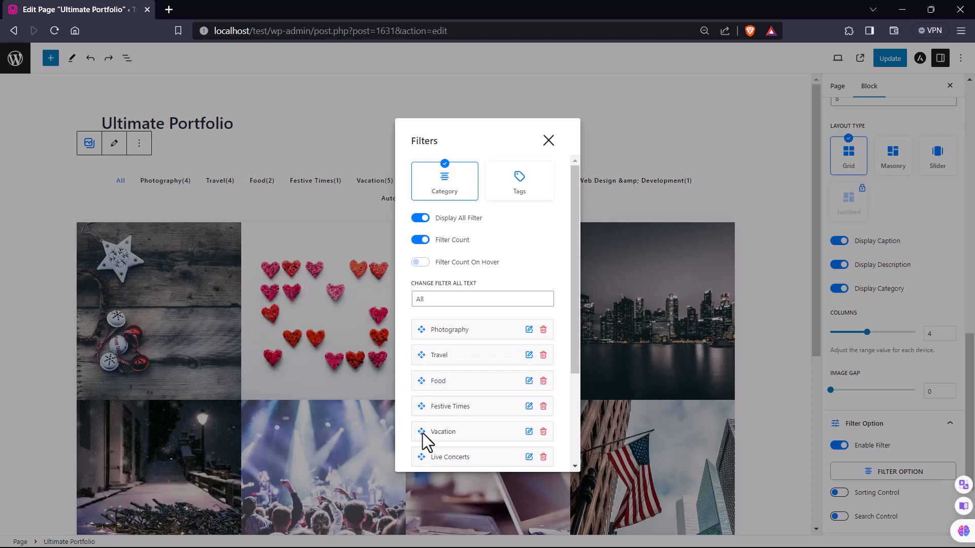
pyautogui.moveTo(423, 433); pyautogui.dragTo(419, 338)
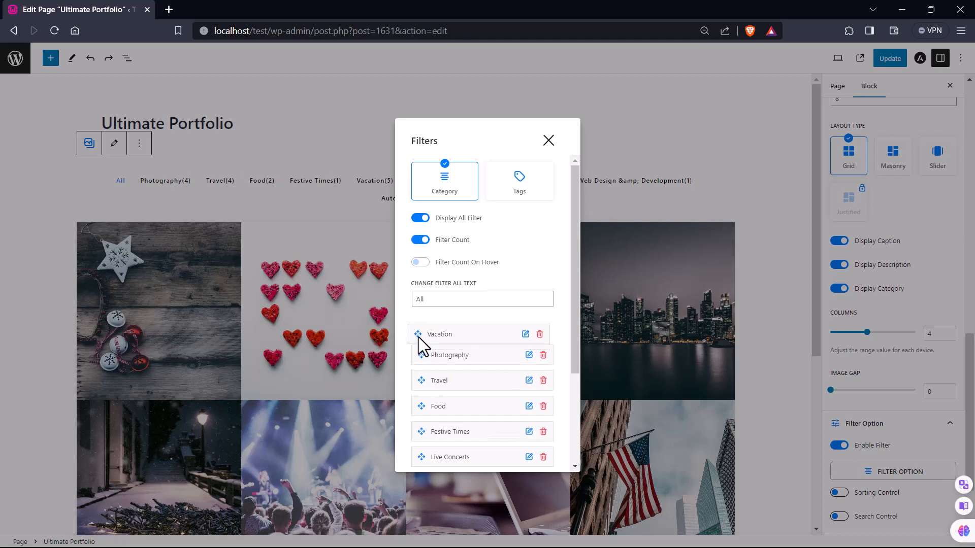
# Step: Change the filter all text to "All Filters" and close the filter options
pyautogui.click(429, 300)
pyautogui.doubleClick(431, 298)
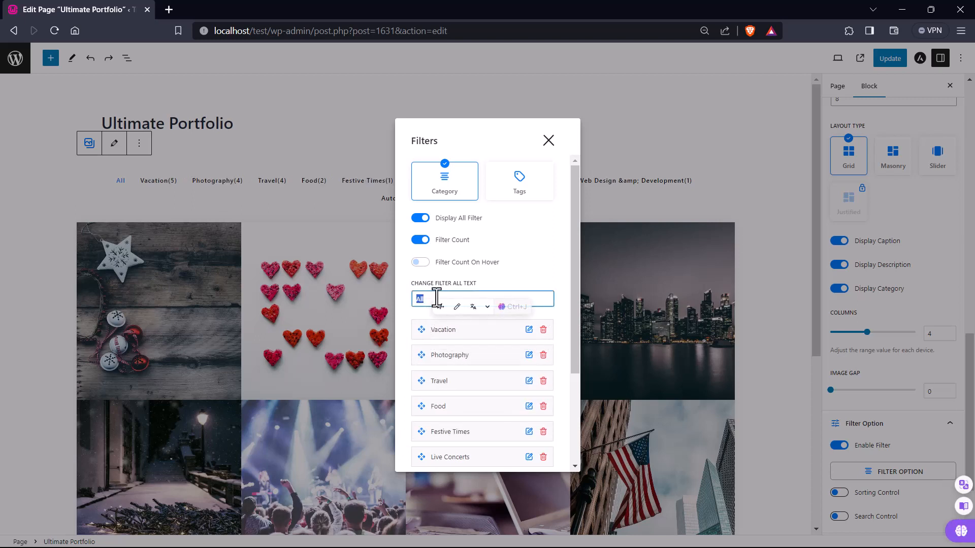
pyautogui.click(437, 298)
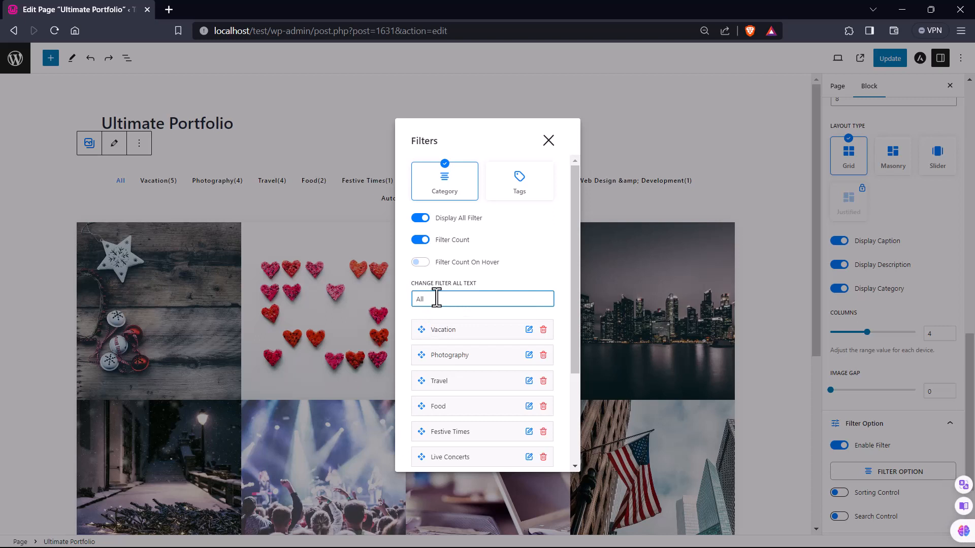
pyautogui.write('Filters')
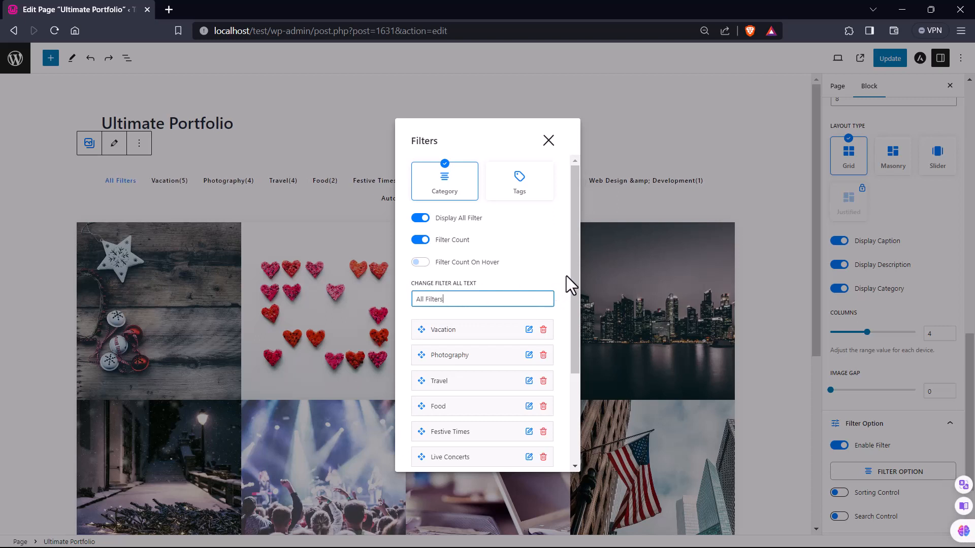
pyautogui.moveTo(574, 269); pyautogui.dragTo(570, 376)
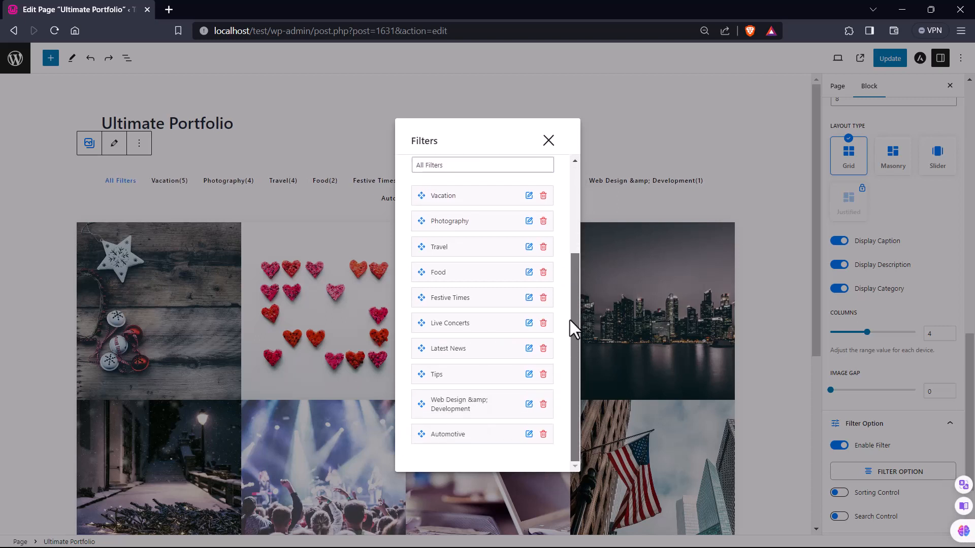
pyautogui.click(548, 143)
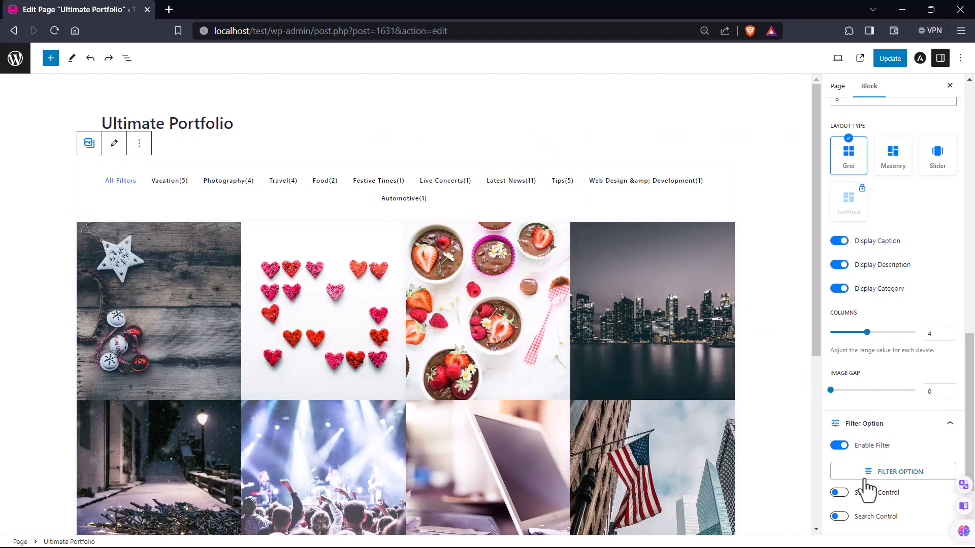
# Step: Enable the sorting control and the search control for the portfolio
pyautogui.click(840, 493)
pyautogui.click(839, 516)
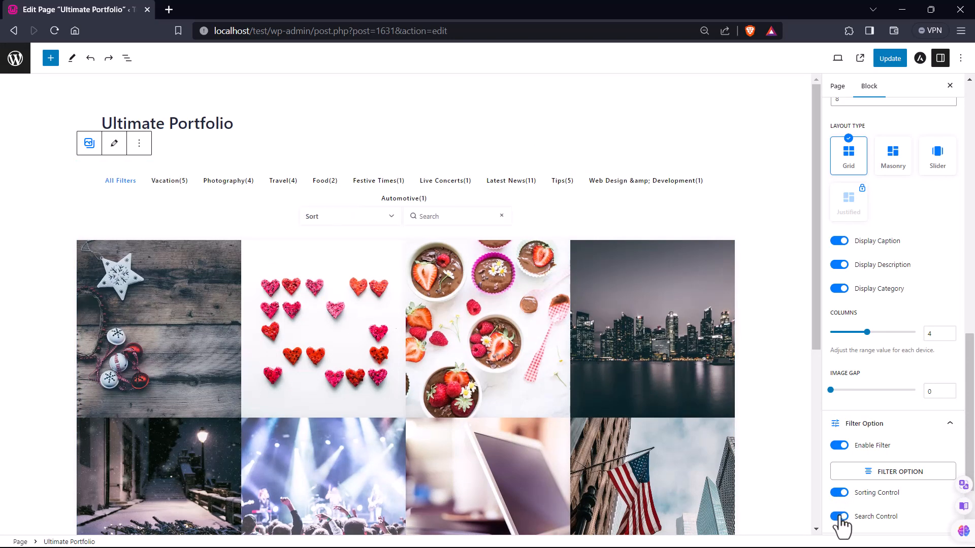
pyautogui.scroll(-2, 915, 500)
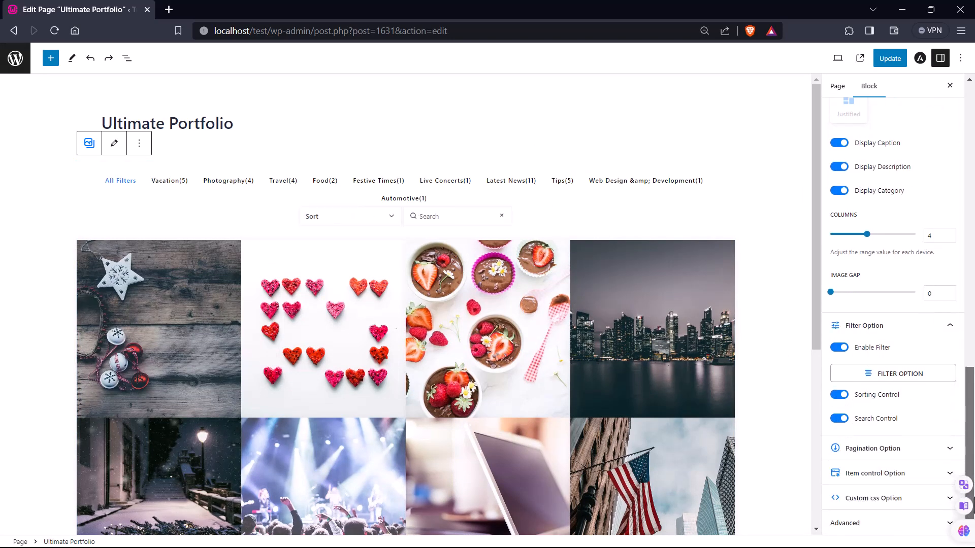
# Step: Enable pagination for the portfolio, switching it off and on again to compare the page with and without it
pyautogui.click(897, 452)
pyautogui.click(839, 470)
pyautogui.moveTo(816, 328); pyautogui.dragTo(815, 504)
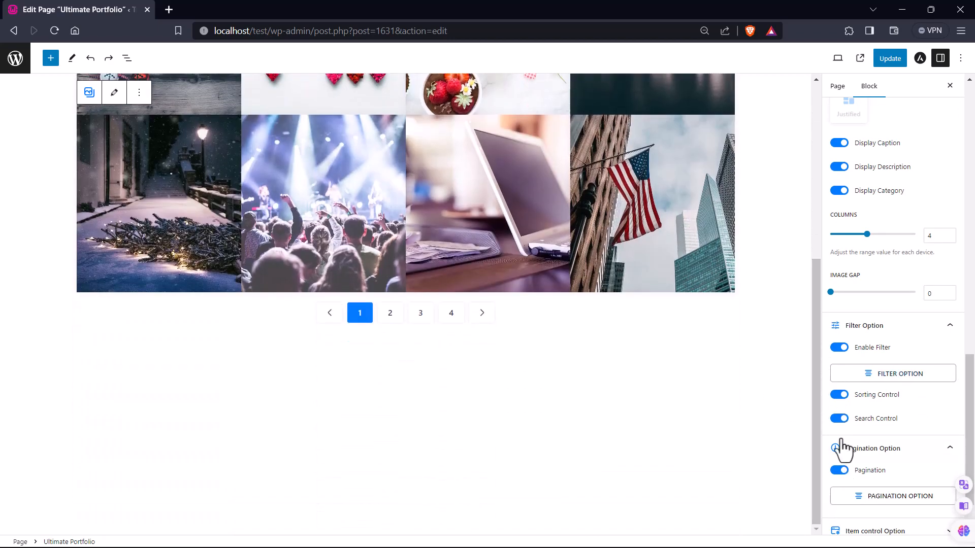
pyautogui.click(840, 470)
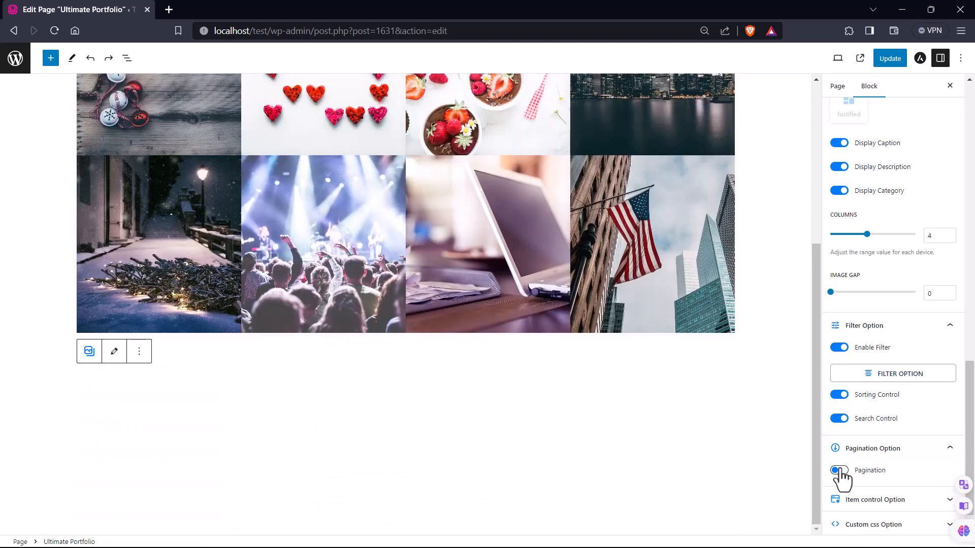
pyautogui.click(839, 470)
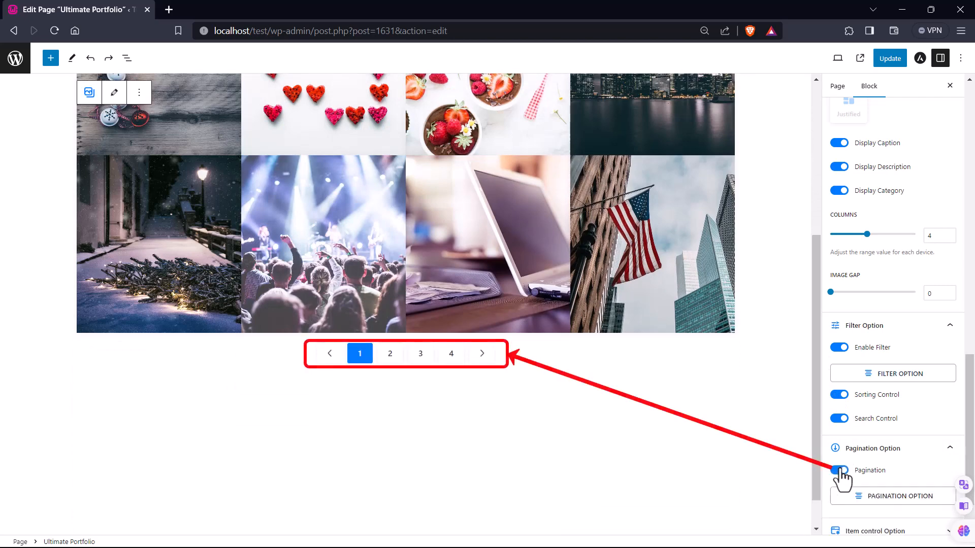
# Step: Set the pagination type to Load More with Luminous vivid orange as its text color, and close the pagination options
pyautogui.click(858, 498)
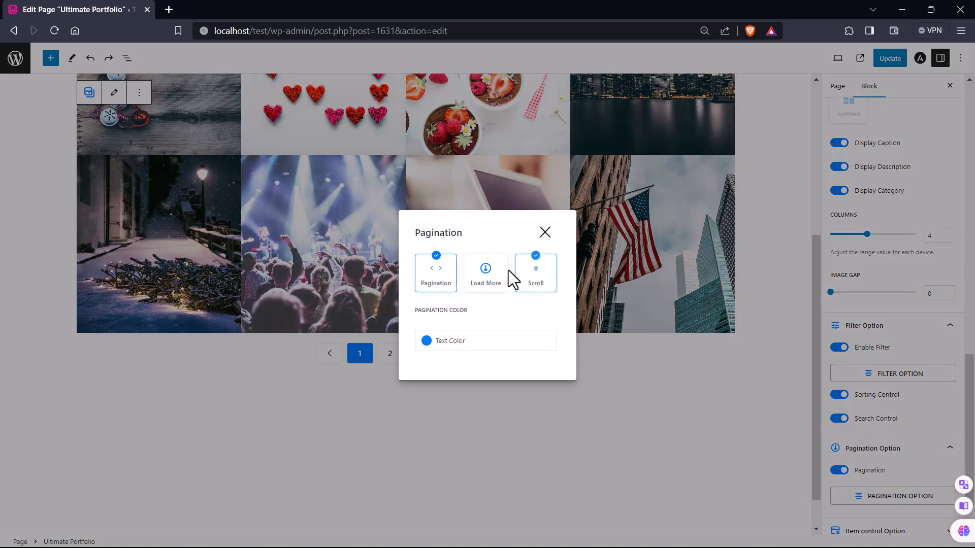
pyautogui.click(501, 277)
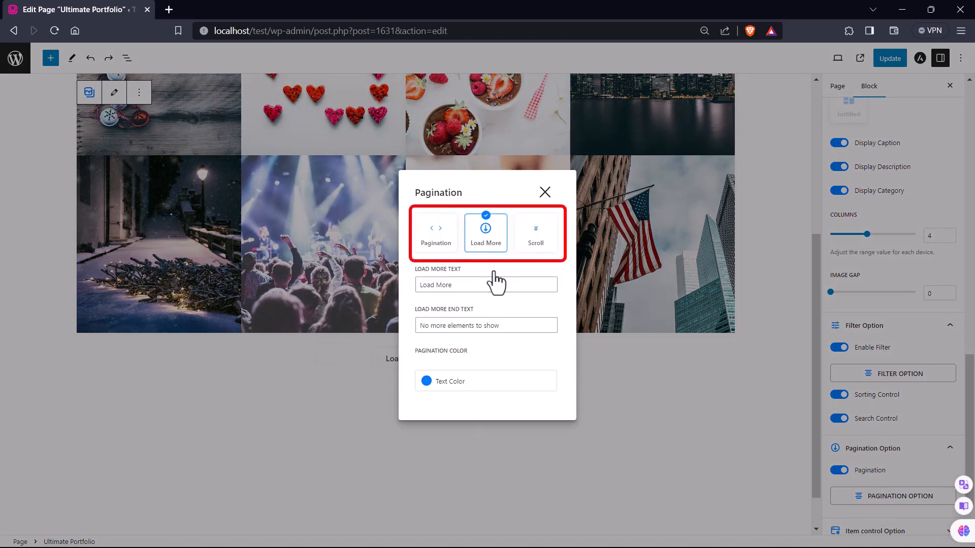
pyautogui.click(428, 381)
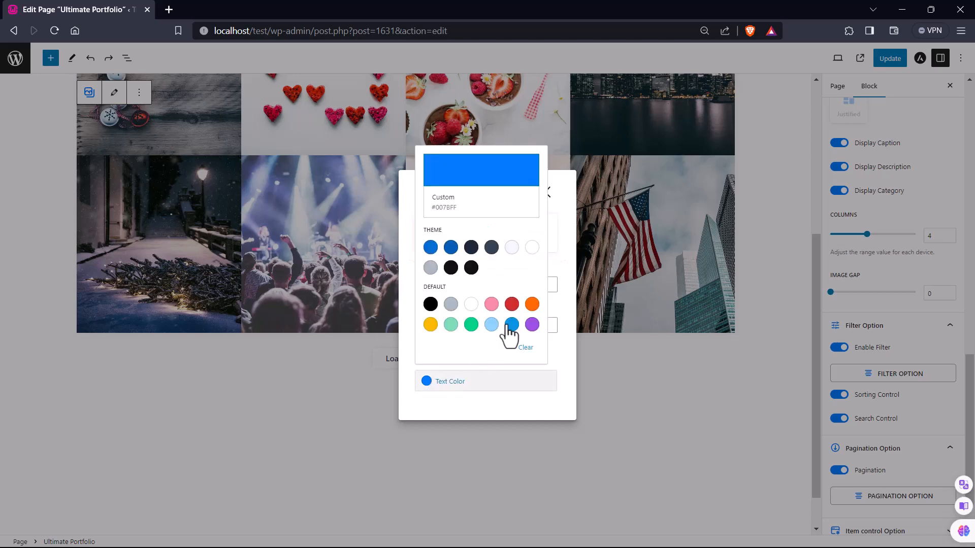
pyautogui.click(532, 305)
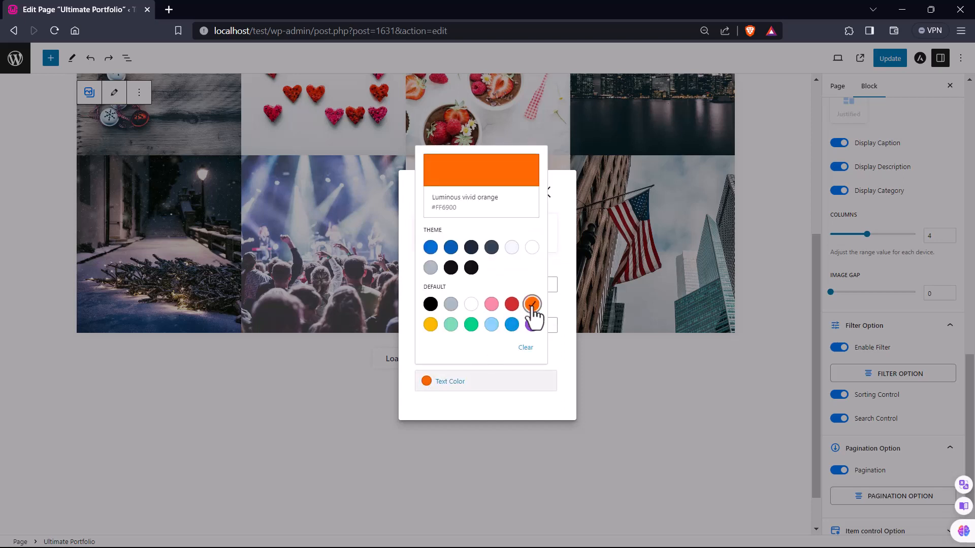
pyautogui.click(538, 369)
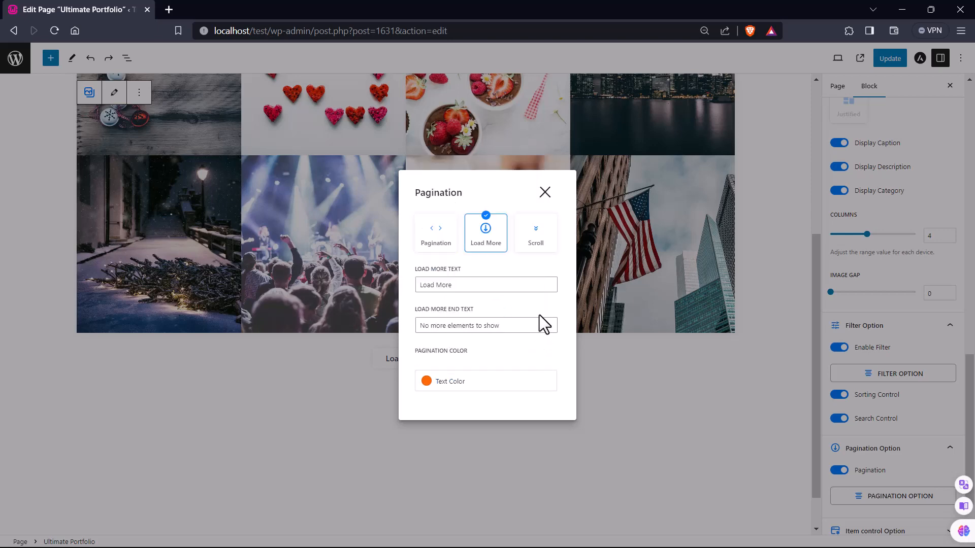
pyautogui.click(545, 193)
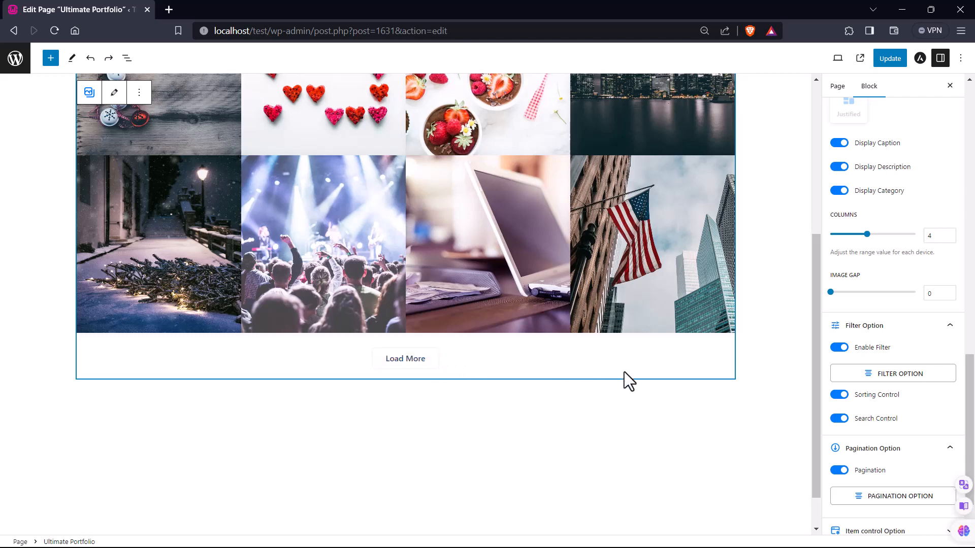
# Step: Try switching the download icon and the light box off and back on in the item control options
pyautogui.scroll(-2, 960, 436)
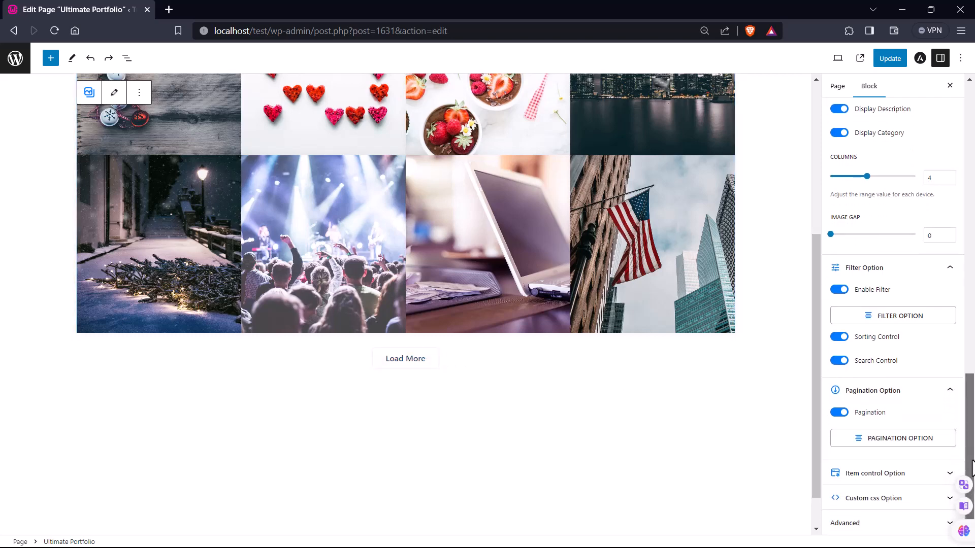
pyautogui.click(899, 478)
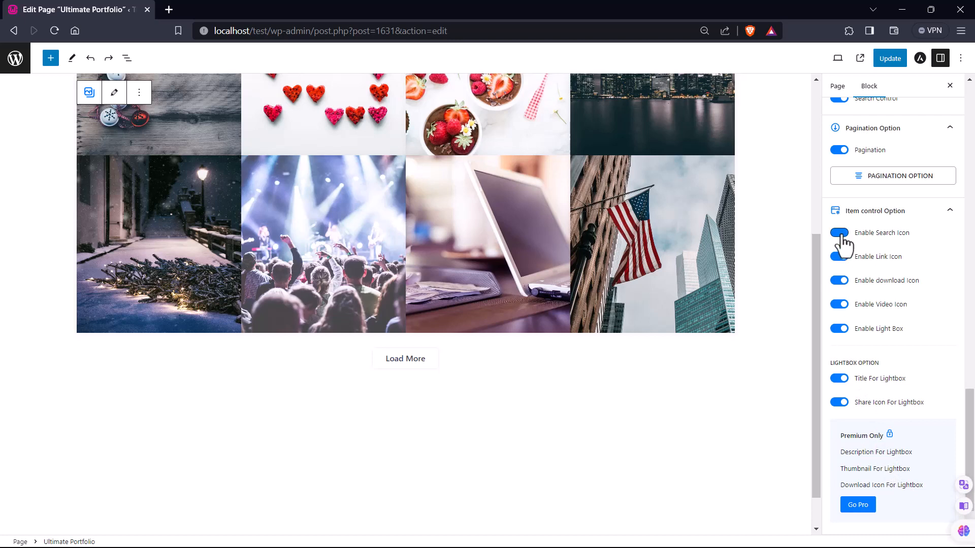
pyautogui.click(839, 280)
pyautogui.click(839, 281)
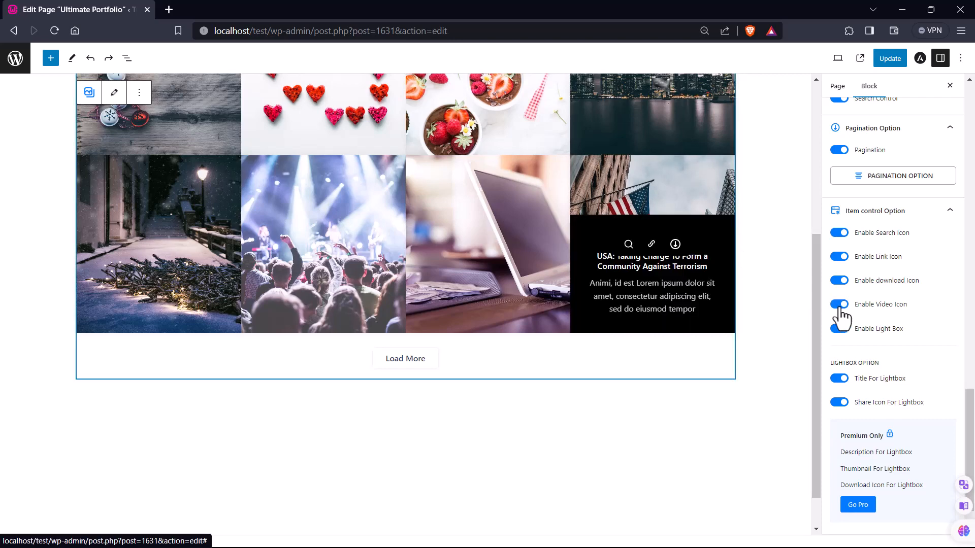
pyautogui.click(841, 330)
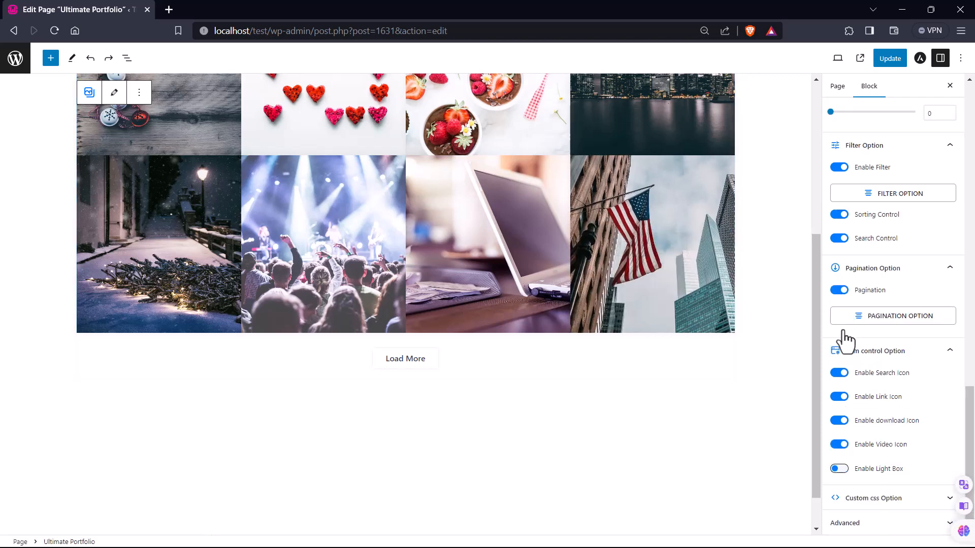
pyautogui.click(841, 470)
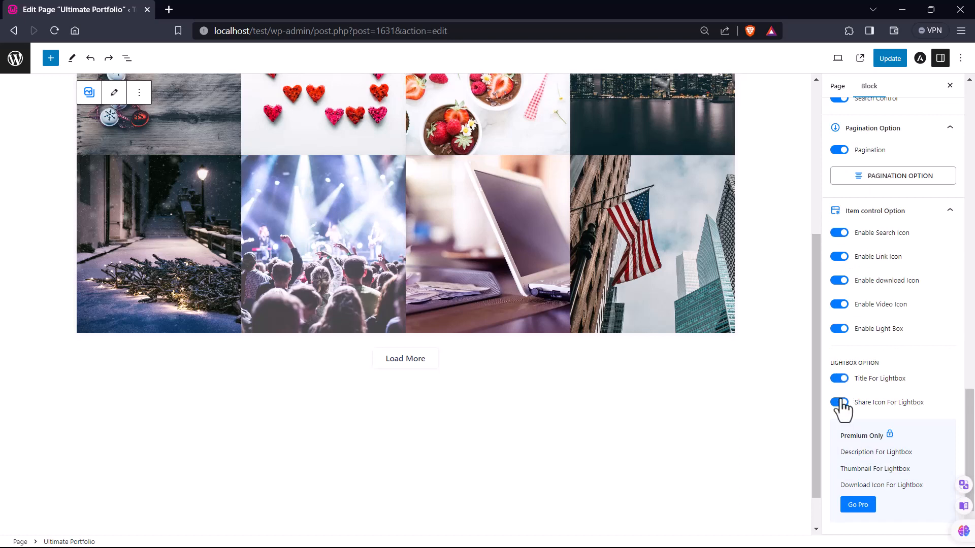
# Step: Open the custom CSS option and place the text cursor in its empty code editor
pyautogui.scroll(-1, 965, 437)
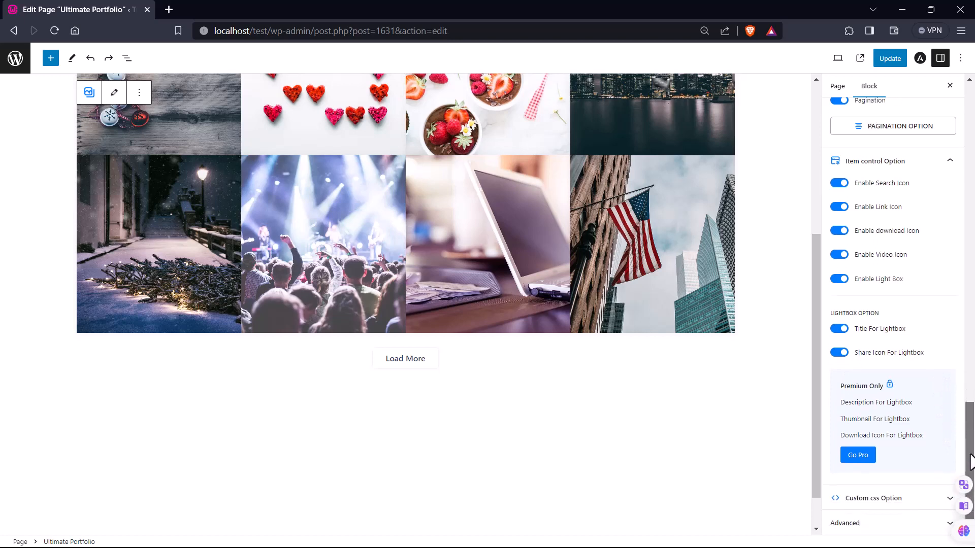
pyautogui.click(884, 497)
pyautogui.click(886, 460)
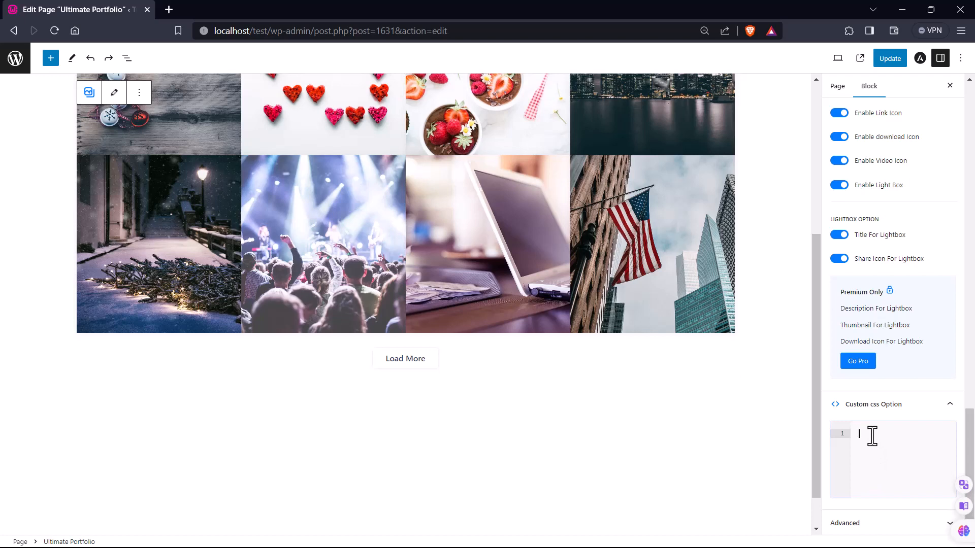
# Step: Update the page and view its published version in a new browser tab
pyautogui.click(890, 58)
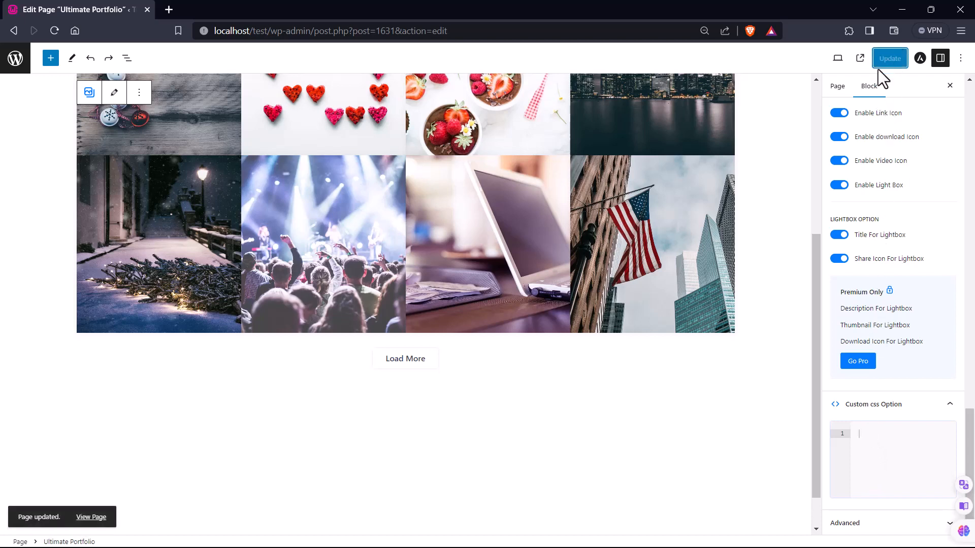
pyautogui.rightClick(95, 517)
pyautogui.click(145, 369)
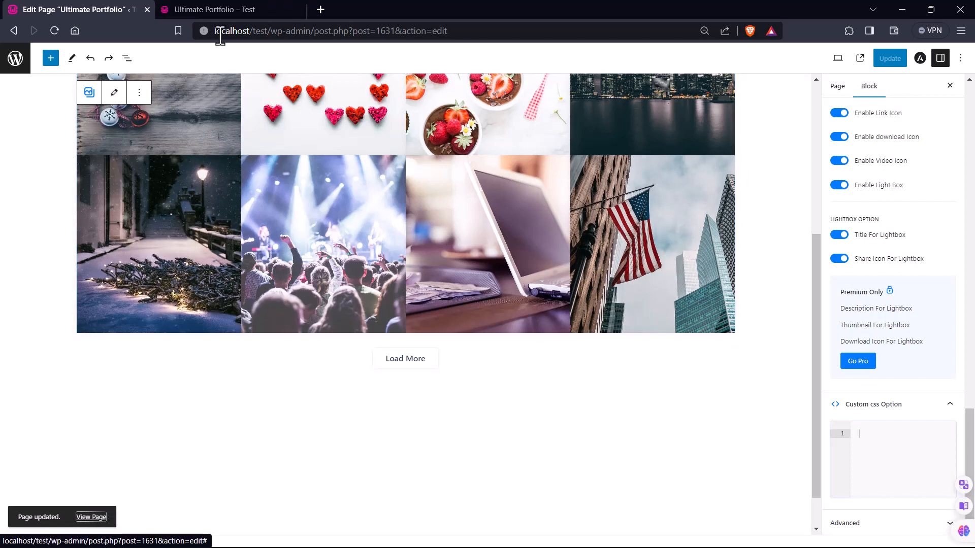
pyautogui.click(227, 10)
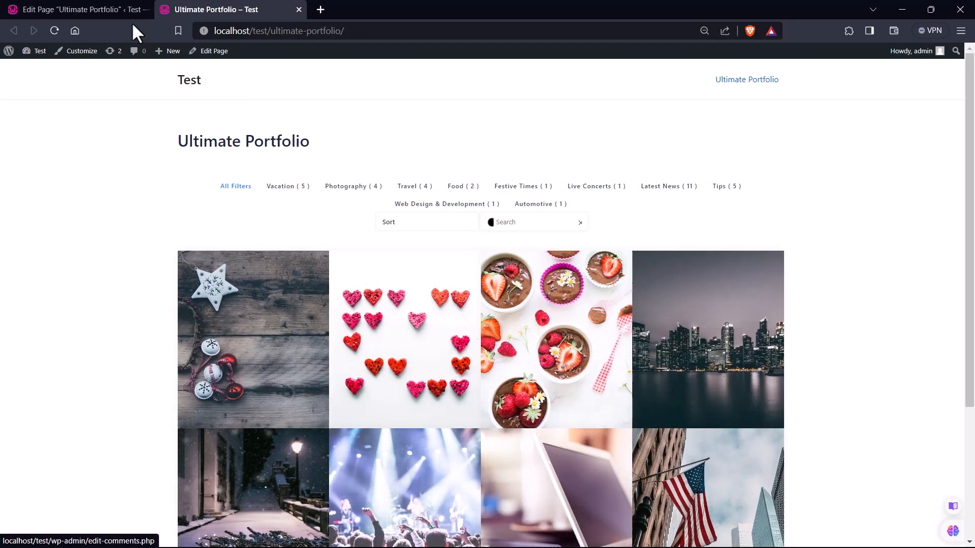
# Step: Return to the page editor and set the portfolio grid to 2 columns
pyautogui.click(115, 9)
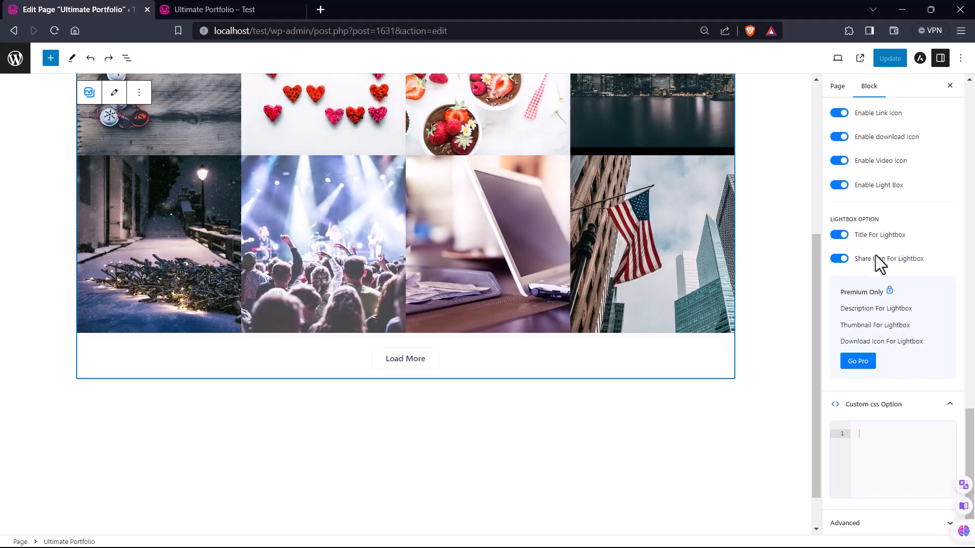
pyautogui.moveTo(970, 424); pyautogui.dragTo(968, 305)
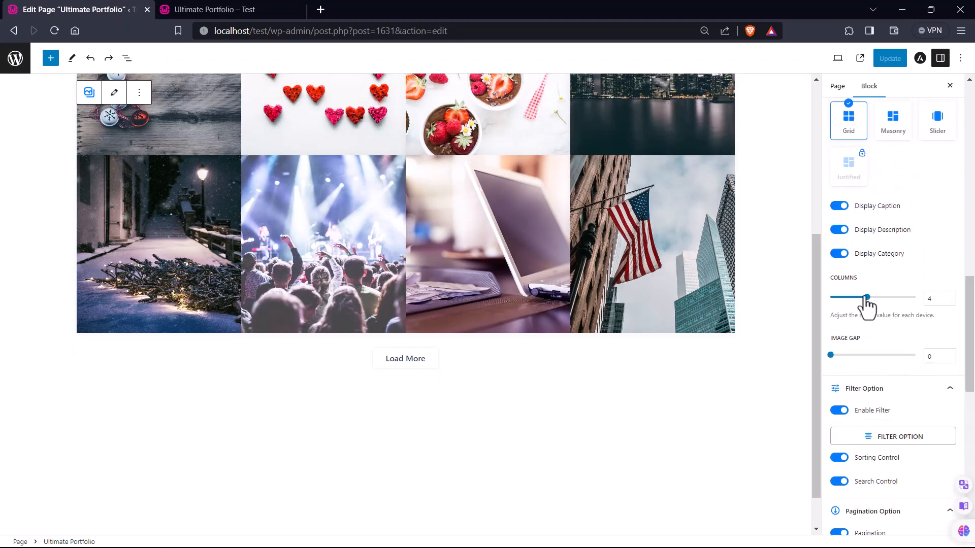
pyautogui.moveTo(866, 297); pyautogui.dragTo(843, 298)
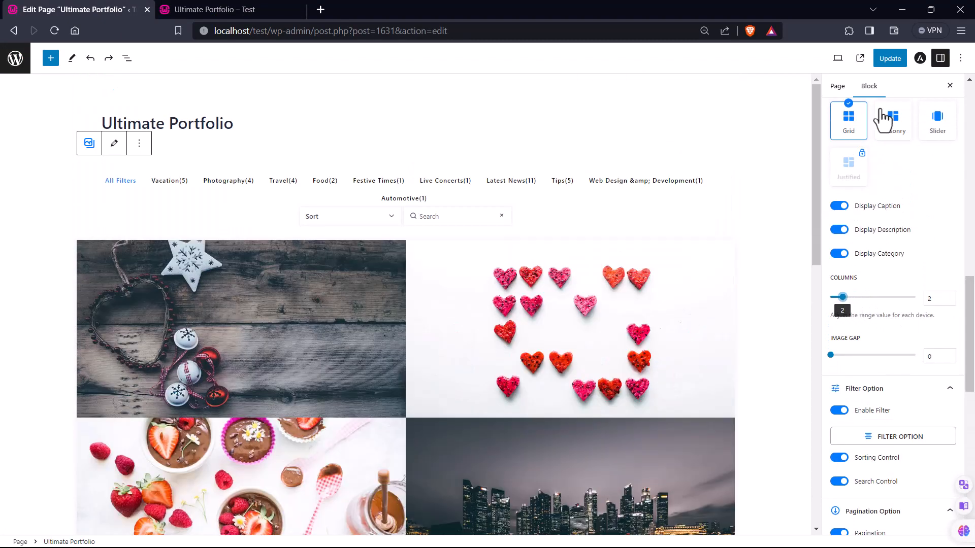
# Step: Update the page and reload its published version to check the new column layout
pyautogui.click(888, 59)
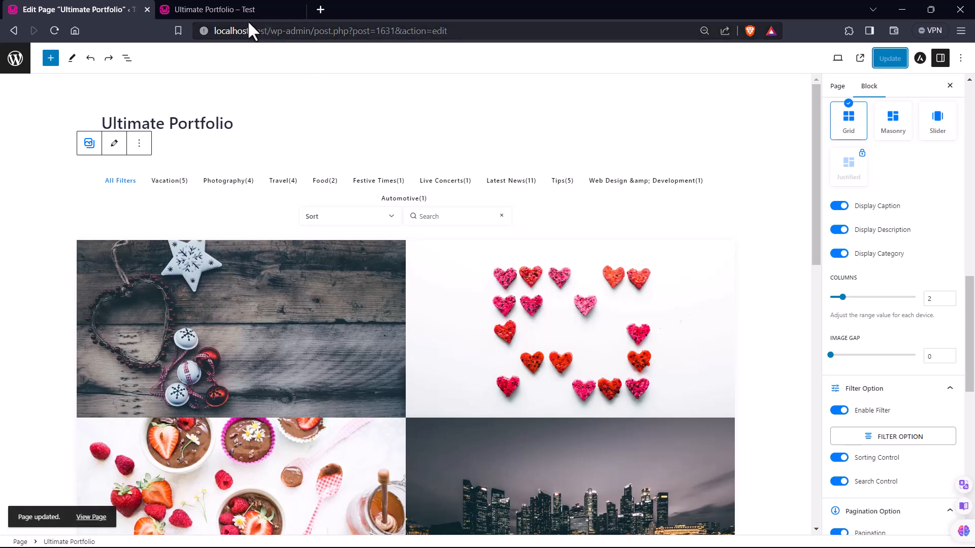
pyautogui.click(236, 9)
pyautogui.click(55, 31)
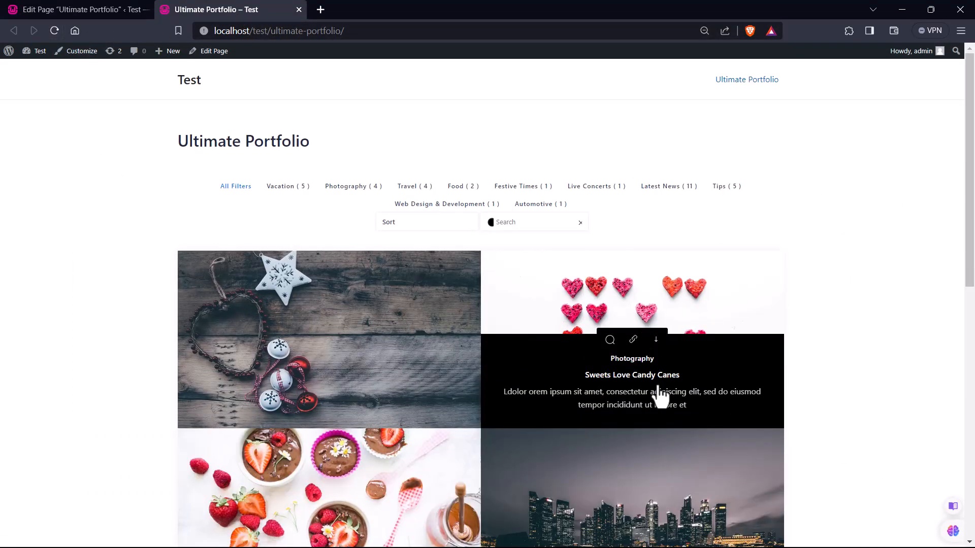
# Step: Return to the page editor and set the image height to 424 in the block's style settings
pyautogui.click(85, 9)
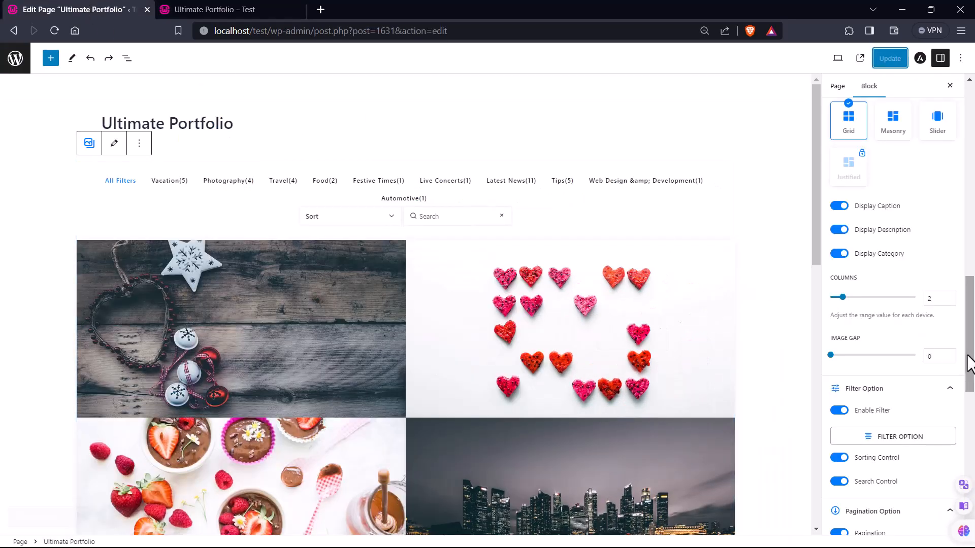
pyautogui.moveTo(967, 359); pyautogui.dragTo(970, 96)
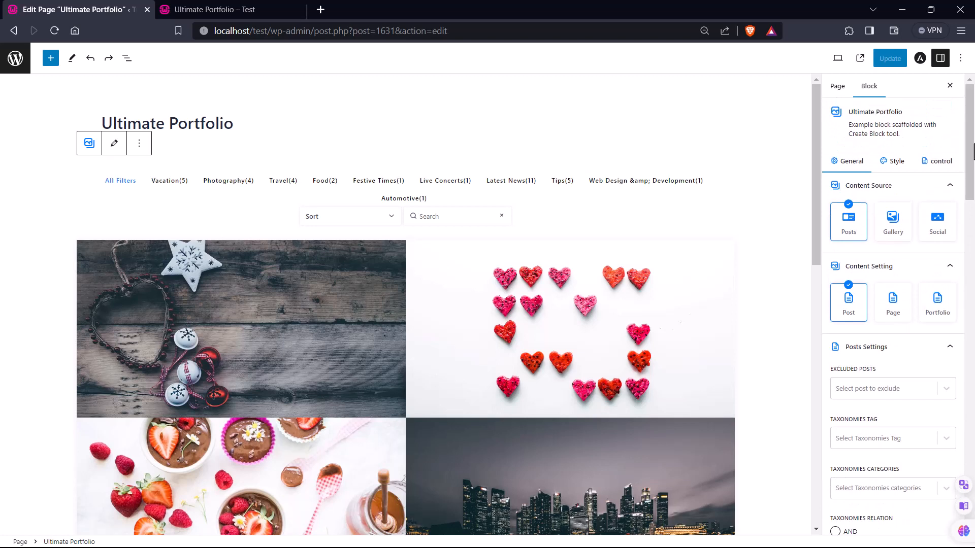
pyautogui.click(896, 162)
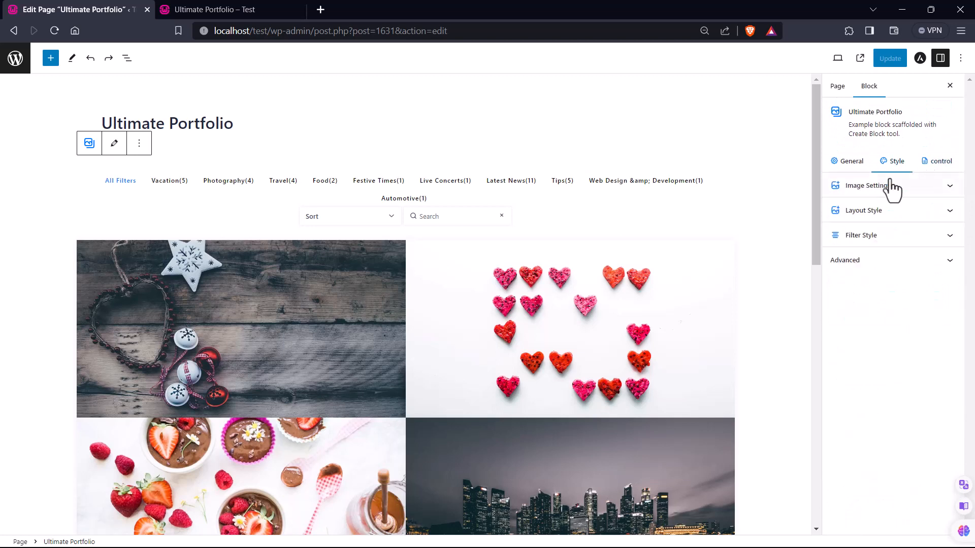
pyautogui.click(892, 193)
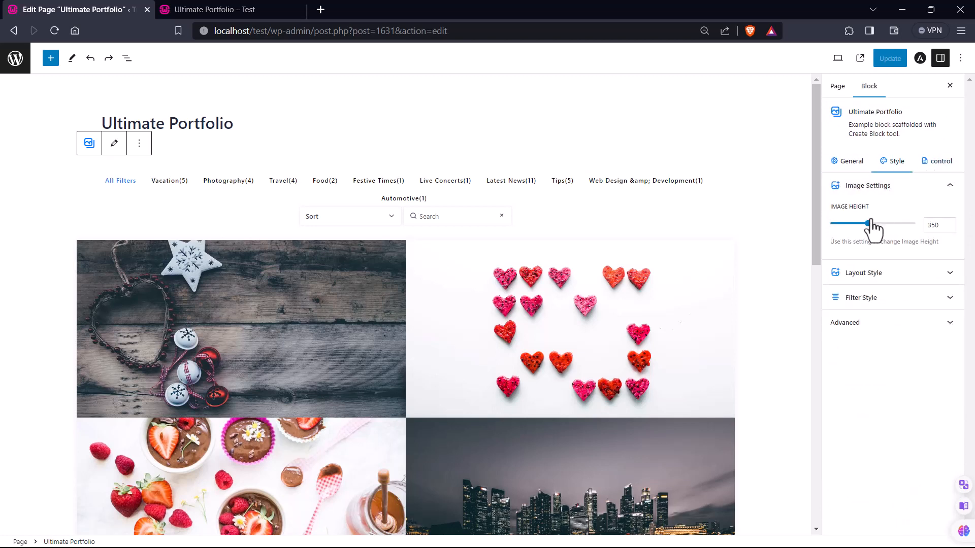
pyautogui.moveTo(869, 224)
pyautogui.mouseDown()
pyautogui.moveTo(849, 225)
pyautogui.moveTo(876, 227)
pyautogui.mouseUp()
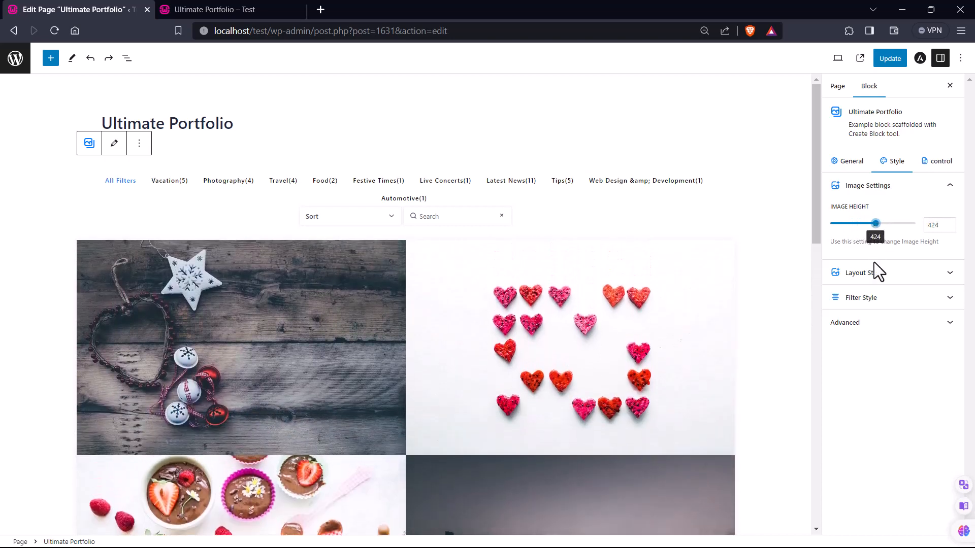
# Step: Try the None, Classic, Standerd and Wave layout styles on the portfolio and settle on Standerd
pyautogui.click(877, 287)
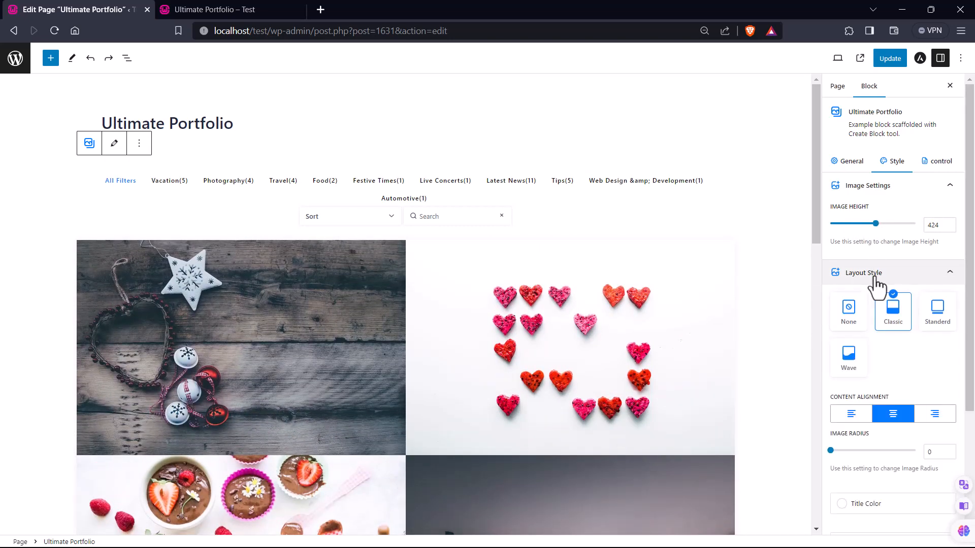
pyautogui.click(851, 324)
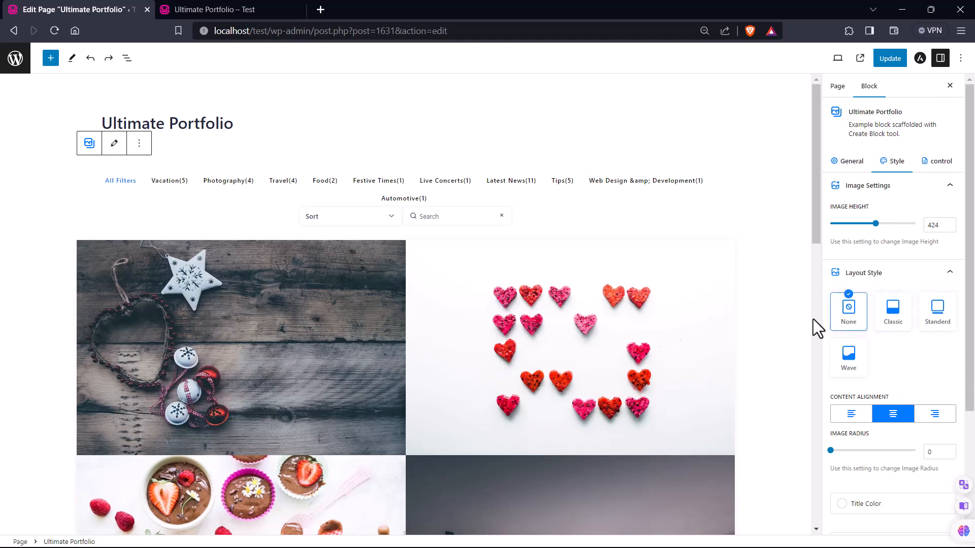
pyautogui.click(895, 325)
pyautogui.click(935, 324)
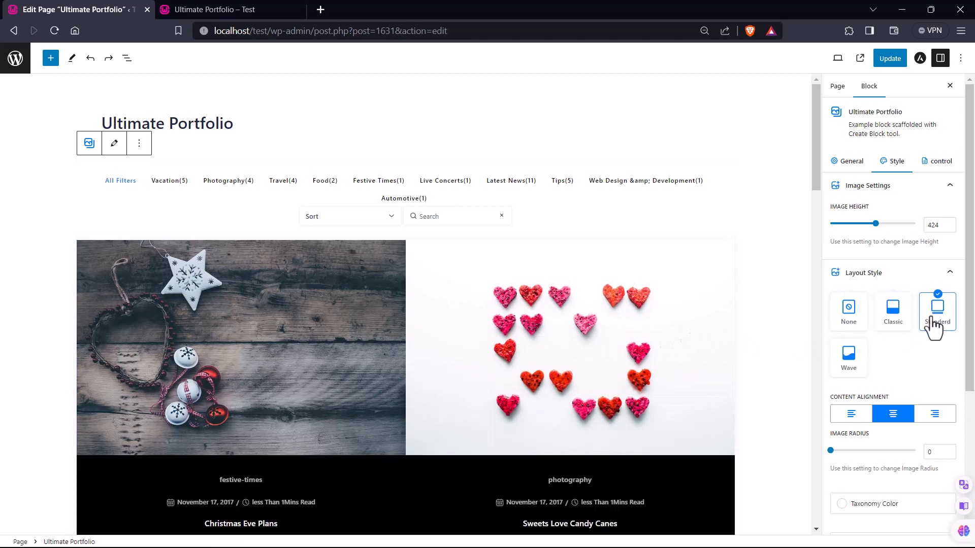
pyautogui.scroll(-1, 933, 326)
pyautogui.scroll(-1, 766, 331)
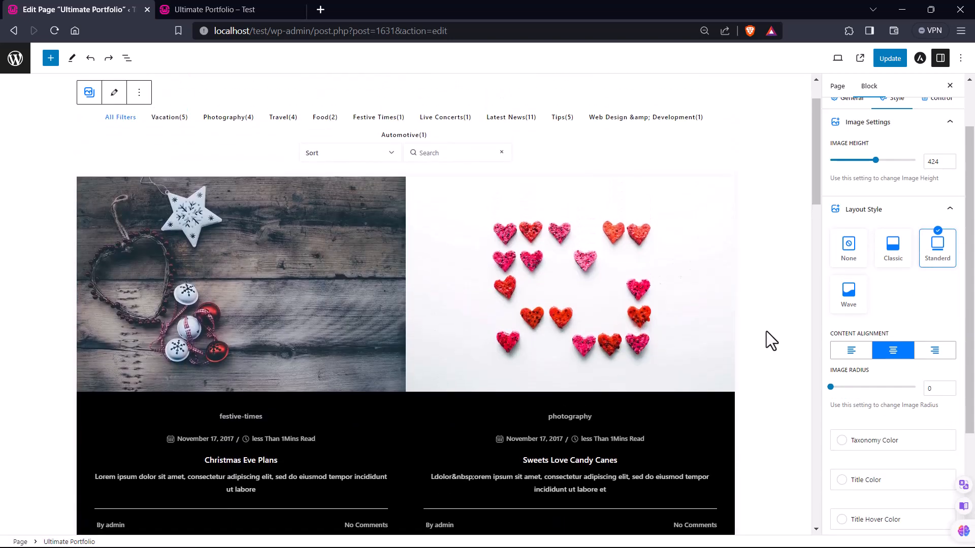
pyautogui.scroll(-1, 766, 331)
pyautogui.click(848, 294)
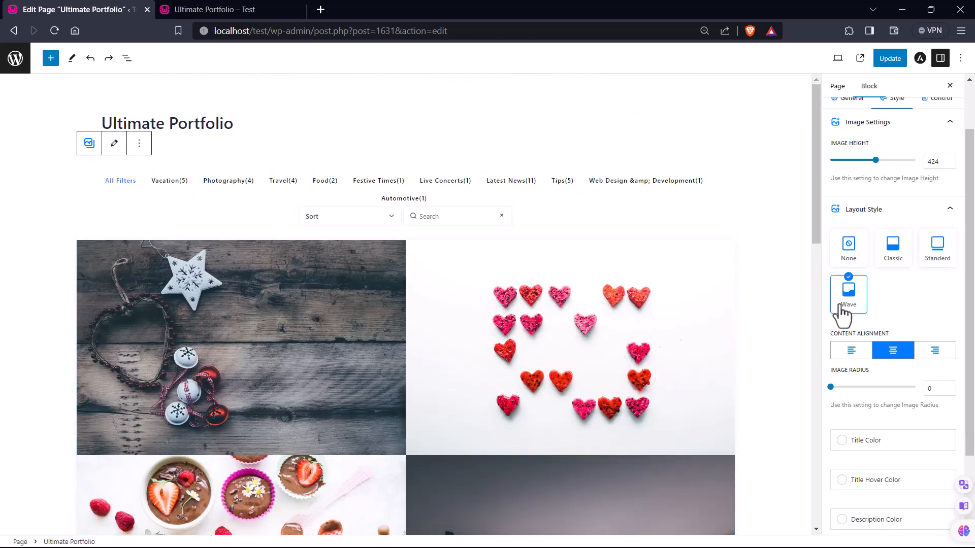
pyautogui.click(938, 254)
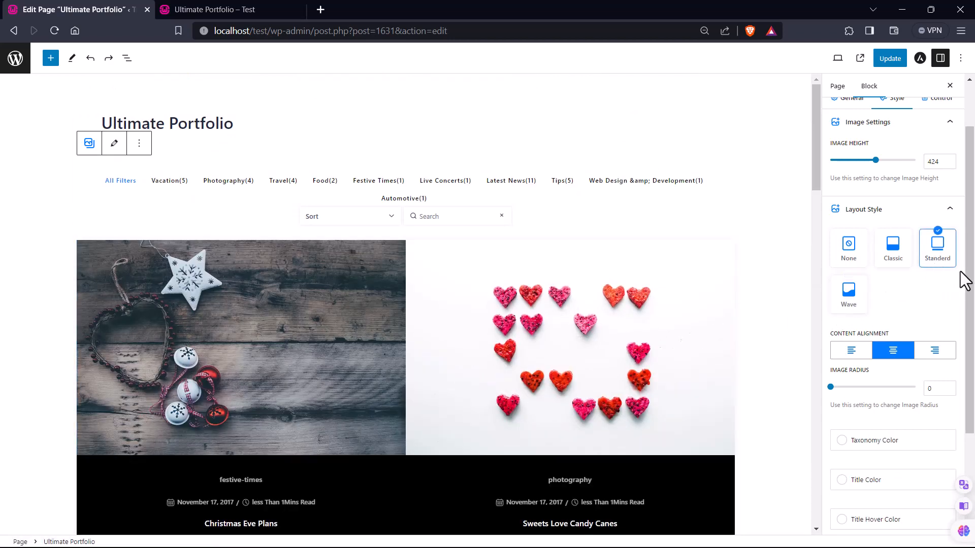
# Step: Try right alignment for the portfolio item content and settle on left alignment
pyautogui.scroll(-2, 966, 284)
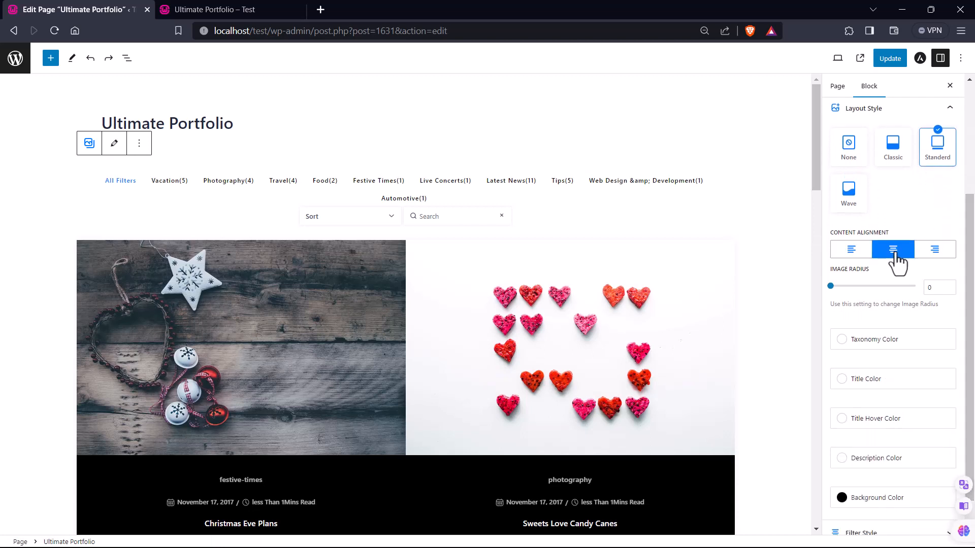
pyautogui.click(936, 251)
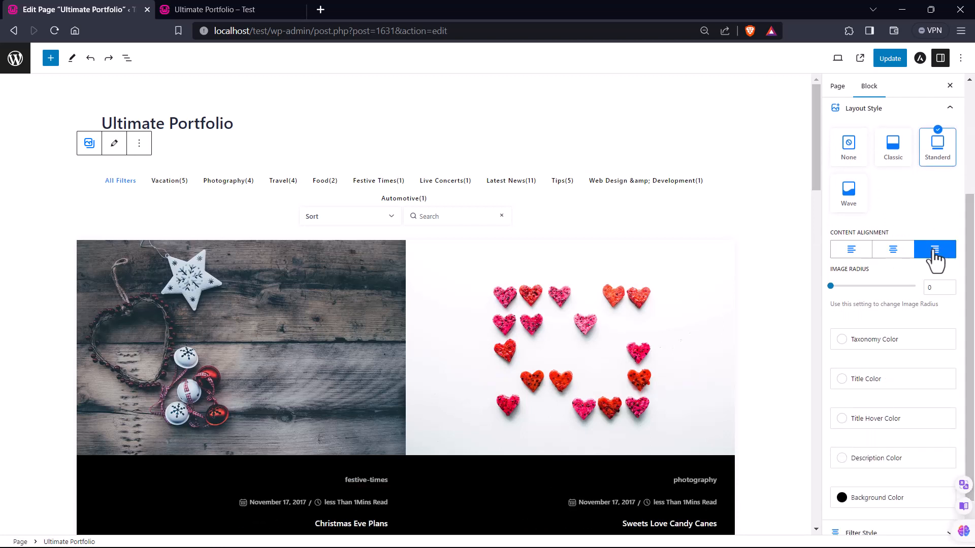
pyautogui.click(858, 254)
pyautogui.scroll(-1, 706, 403)
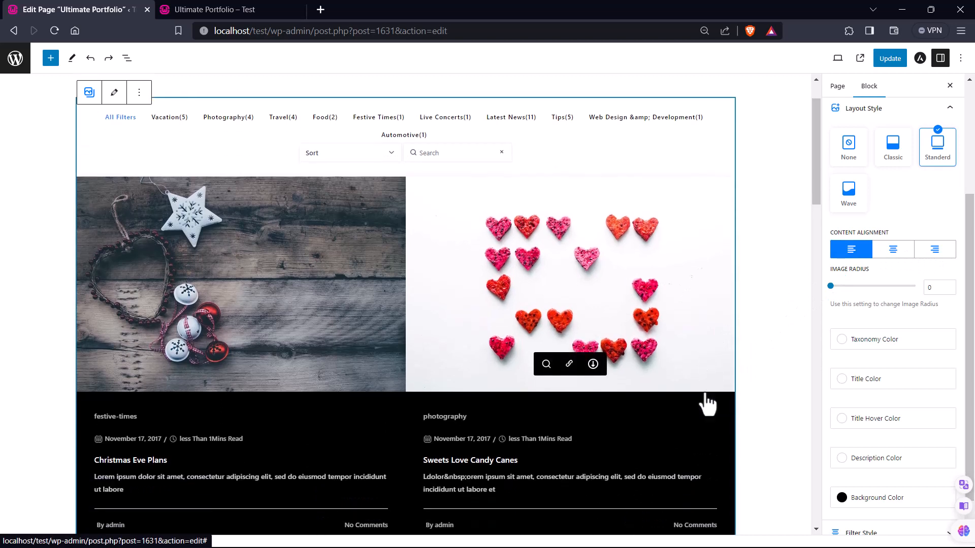
pyautogui.scroll(-1, 708, 404)
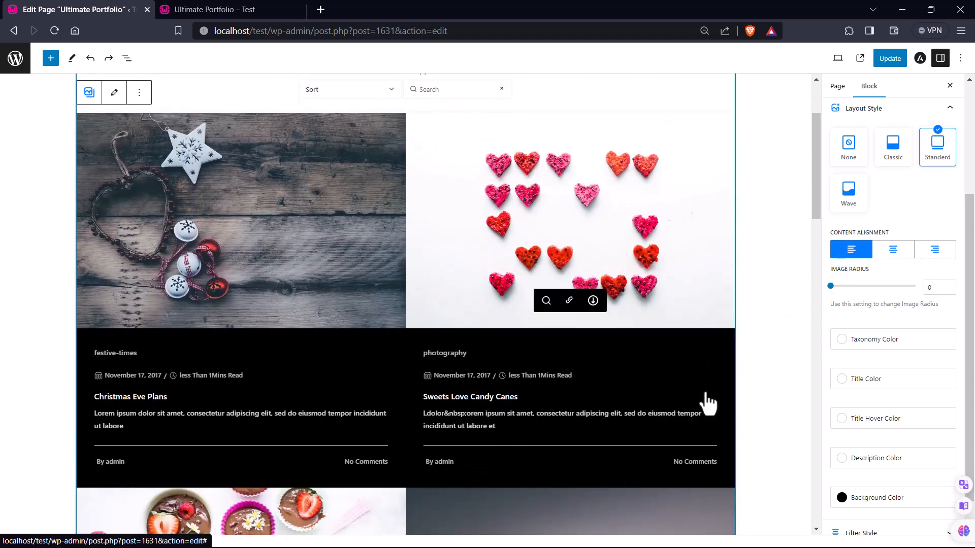
# Step: Try black as the taxonomy color of the portfolio items and set it back to white
pyautogui.click(842, 341)
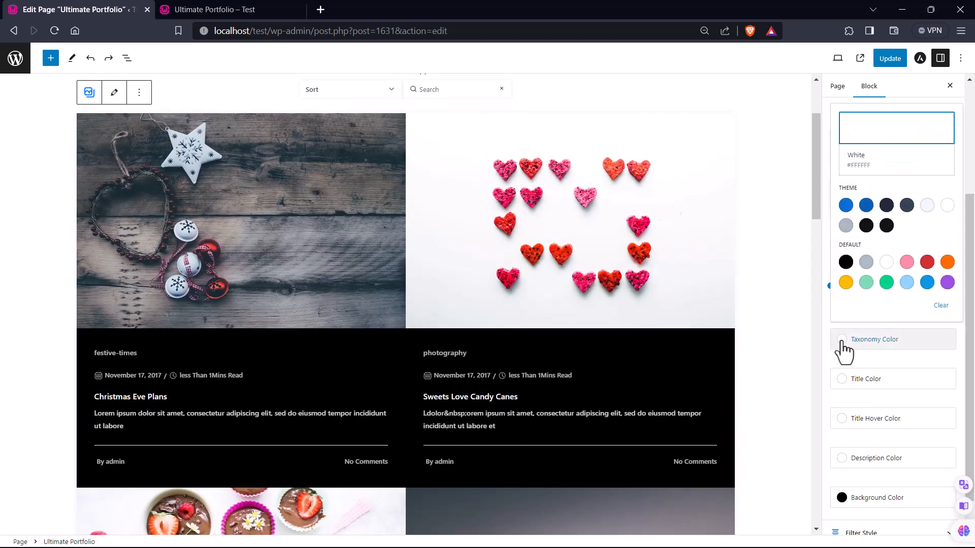
pyautogui.click(846, 261)
pyautogui.click(887, 261)
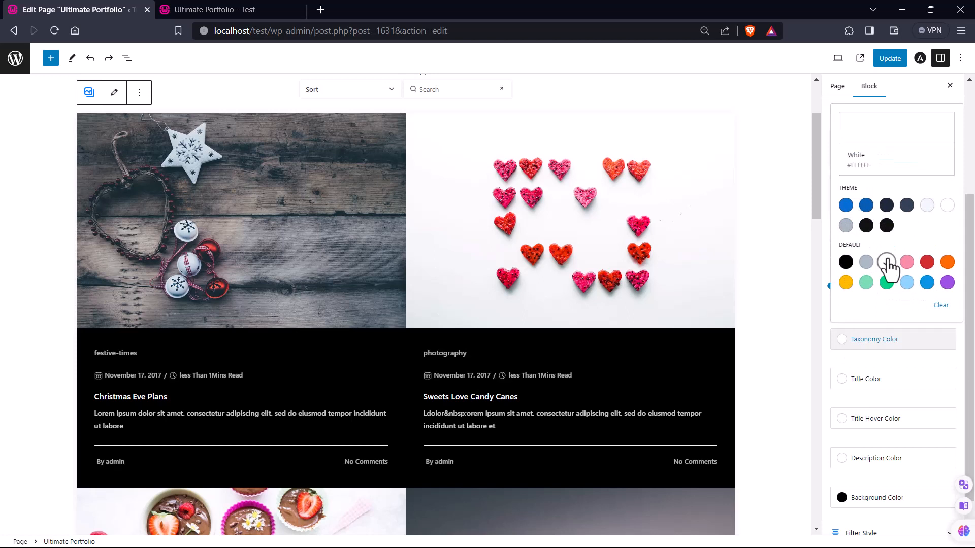
# Step: Set the title color to Vivid purple and the title hover color to Pale cyan blue
pyautogui.click(858, 382)
pyautogui.click(947, 322)
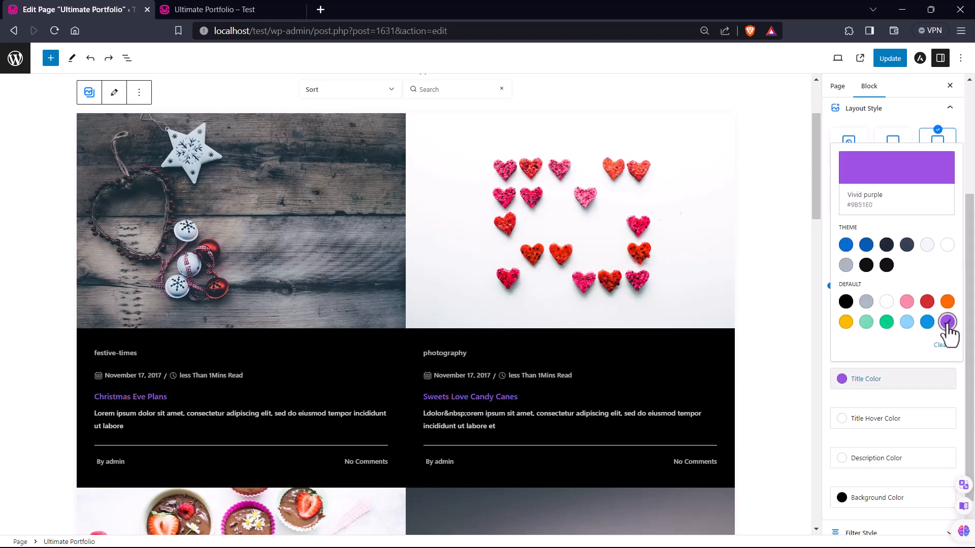
pyautogui.click(859, 419)
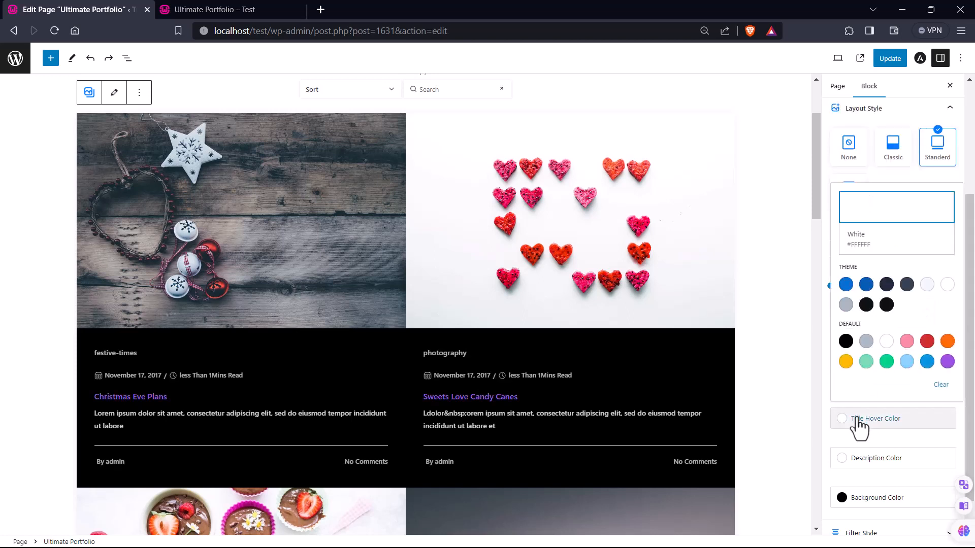
pyautogui.click(907, 362)
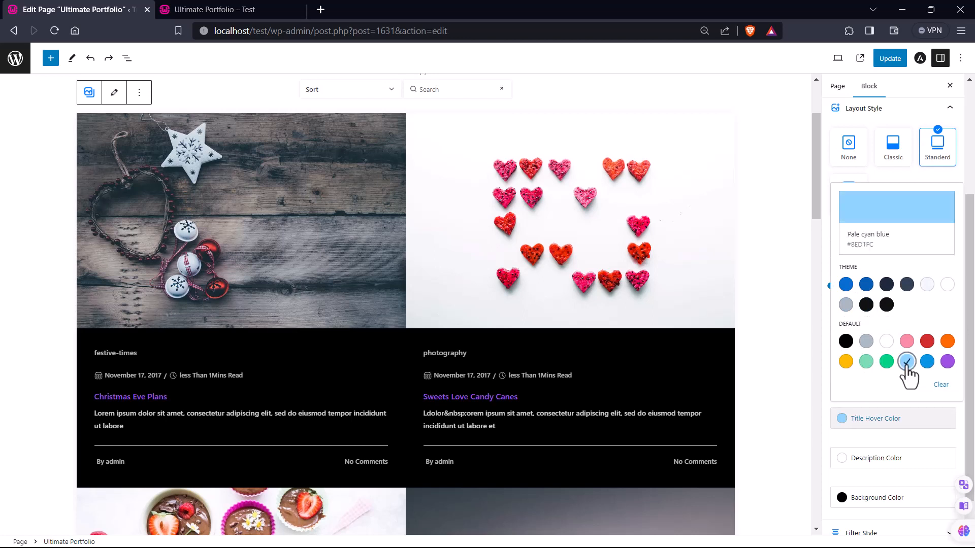
# Step: Set the description color of the portfolio items to Vivid cyan blue
pyautogui.click(843, 460)
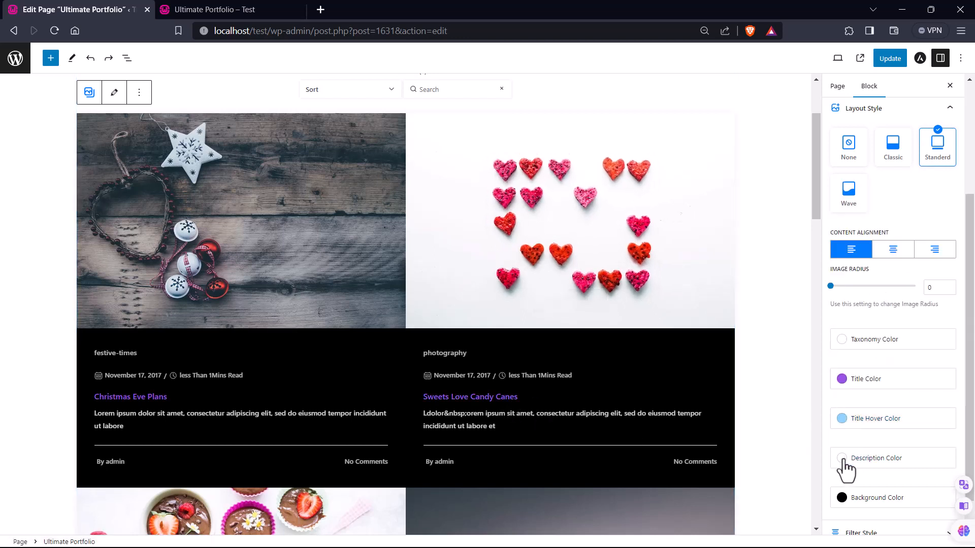
pyautogui.click(843, 460)
pyautogui.click(927, 402)
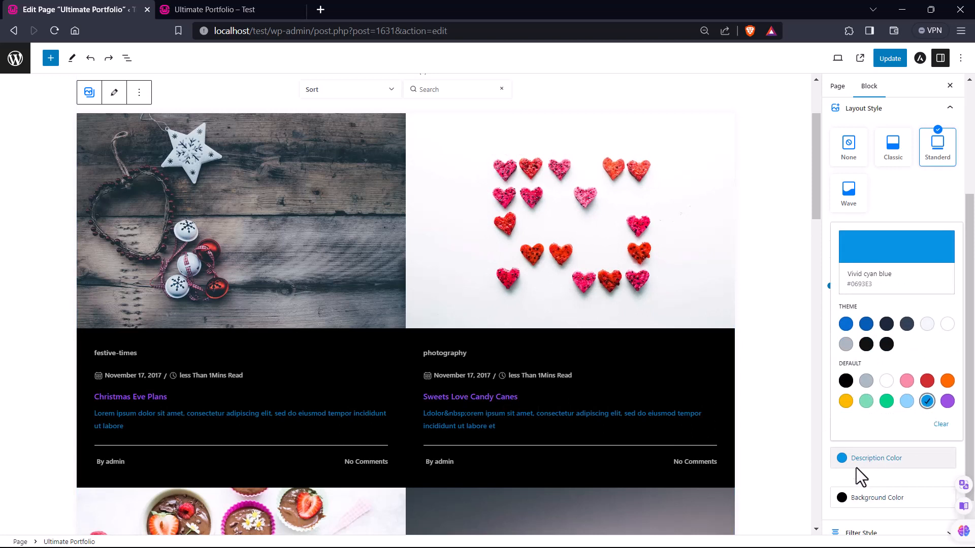
# Step: Try other background colors such as Light green cyan on the item content and restore black
pyautogui.click(858, 496)
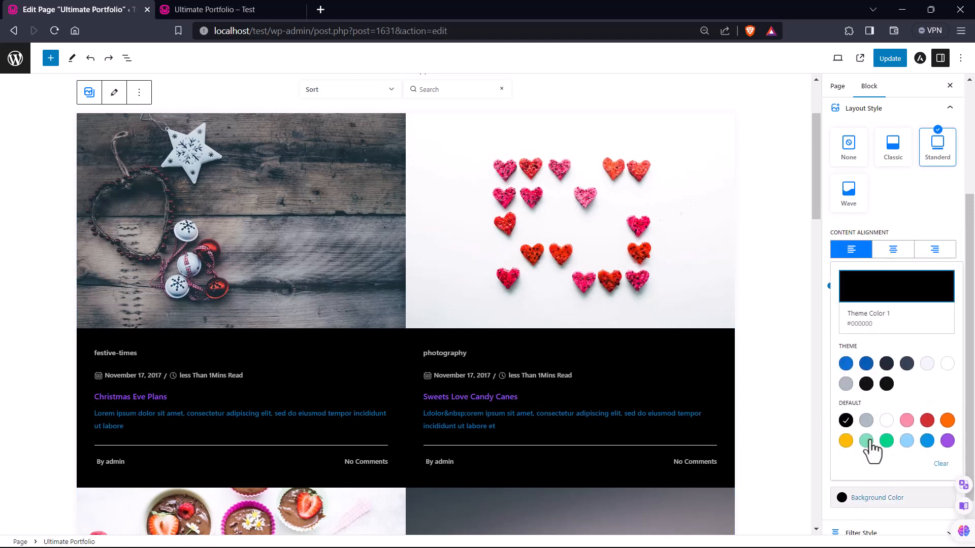
pyautogui.click(845, 441)
pyautogui.click(866, 440)
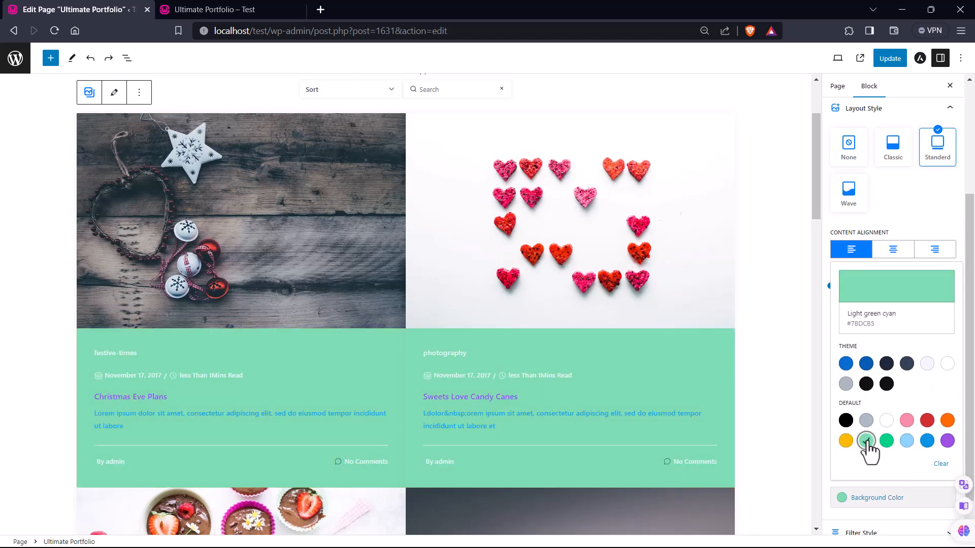
pyautogui.click(846, 421)
pyautogui.click(843, 502)
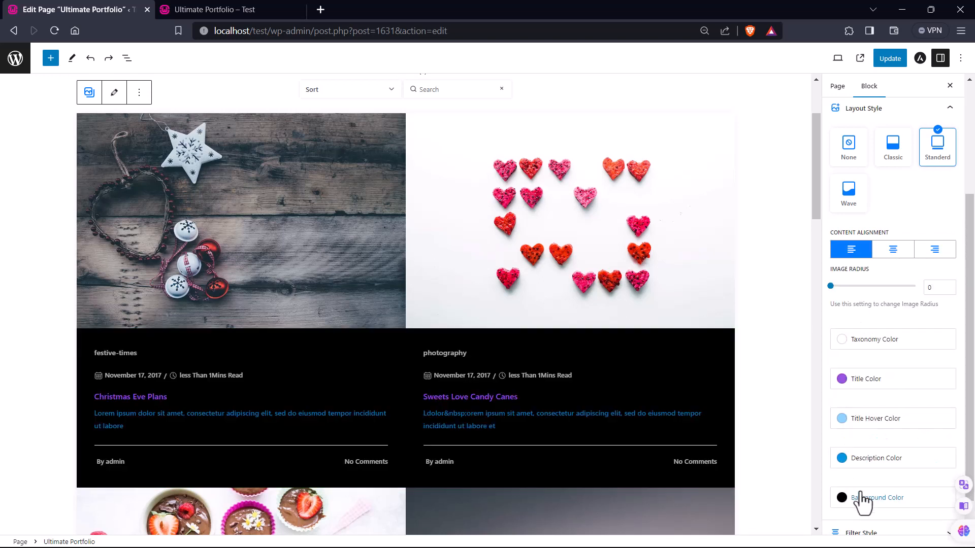
# Step: Try the Standerd and Dropdown filter styles, open the category dropdown, and settle on Standerd
pyautogui.scroll(-1, 863, 501)
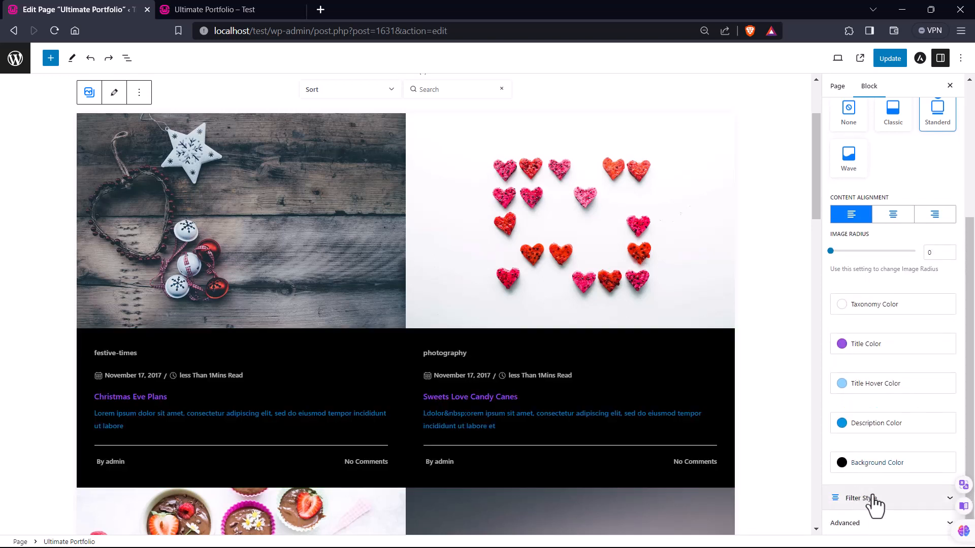
pyautogui.click(862, 500)
pyautogui.scroll(-2, 873, 502)
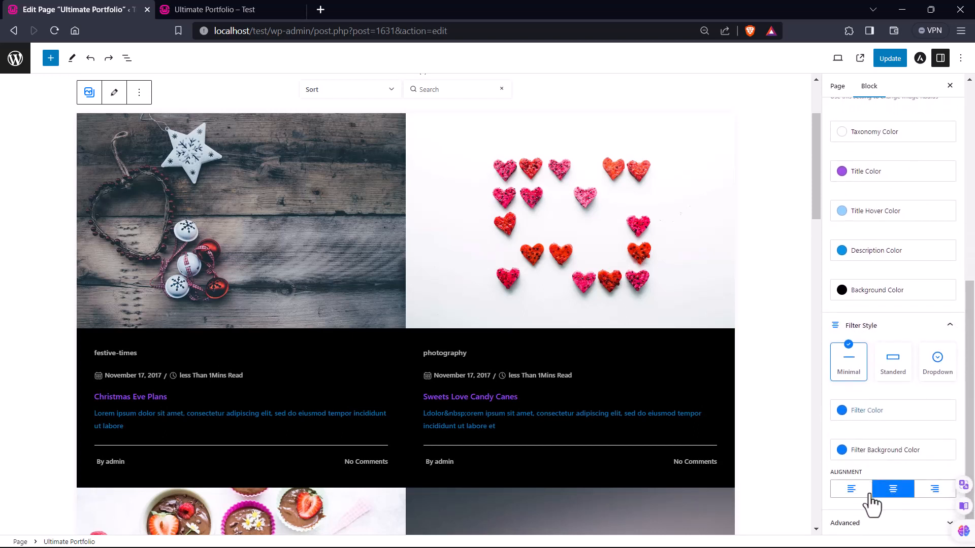
pyautogui.moveTo(812, 184); pyautogui.dragTo(814, 152)
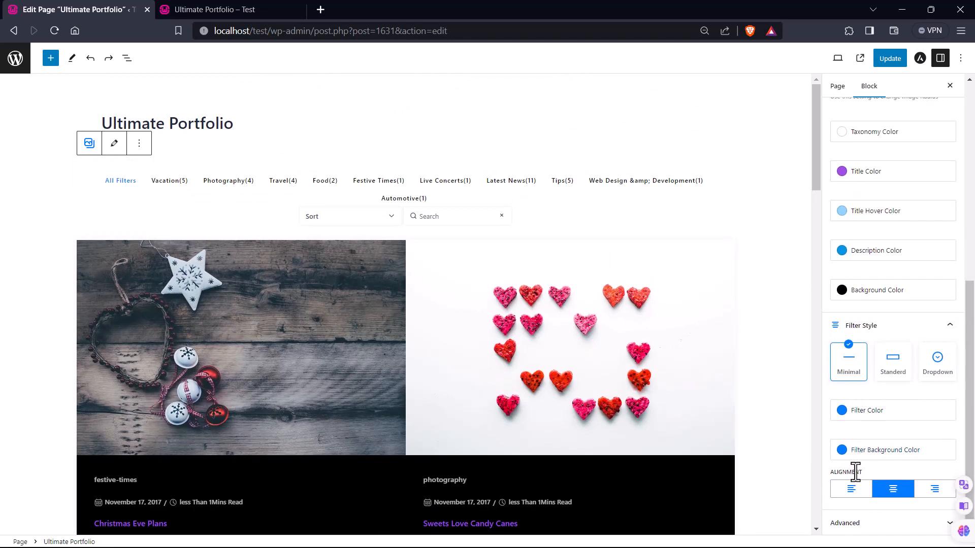
pyautogui.click(890, 374)
pyautogui.click(930, 373)
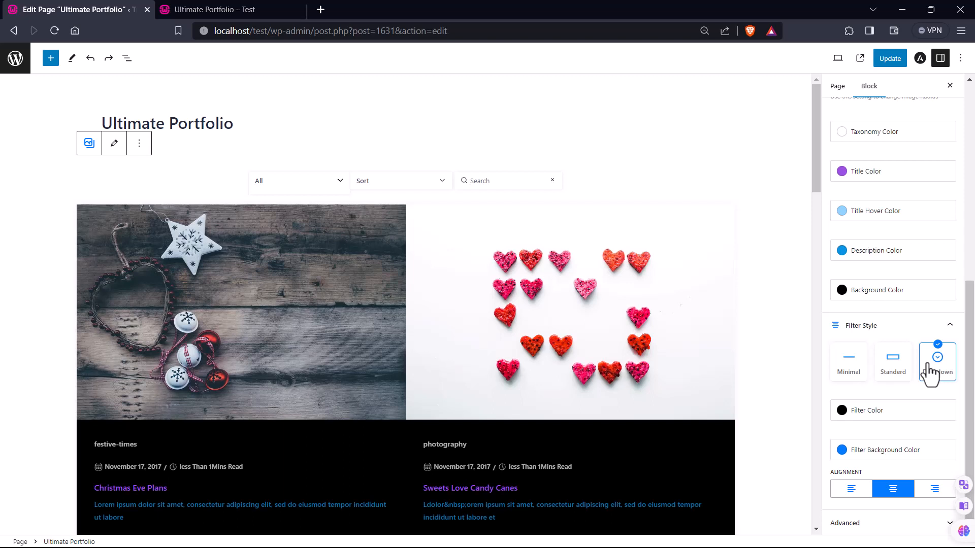
pyautogui.click(340, 182)
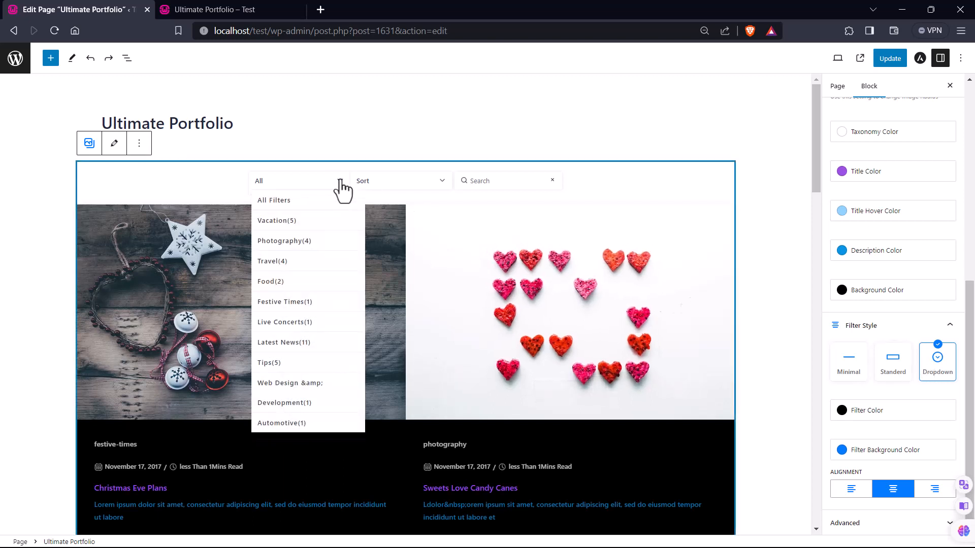
pyautogui.click(895, 366)
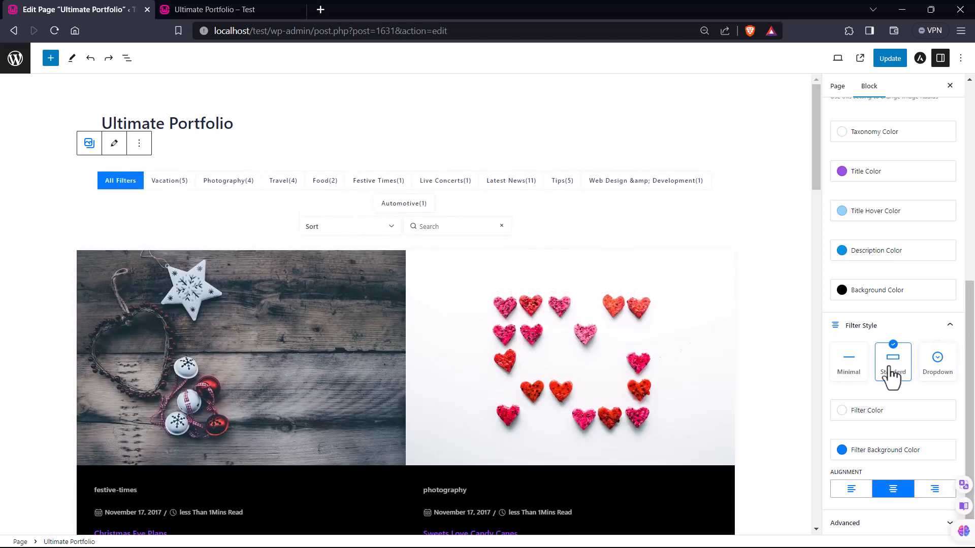
# Step: Try Vivid red as the filter color and set it back to white
pyautogui.click(845, 410)
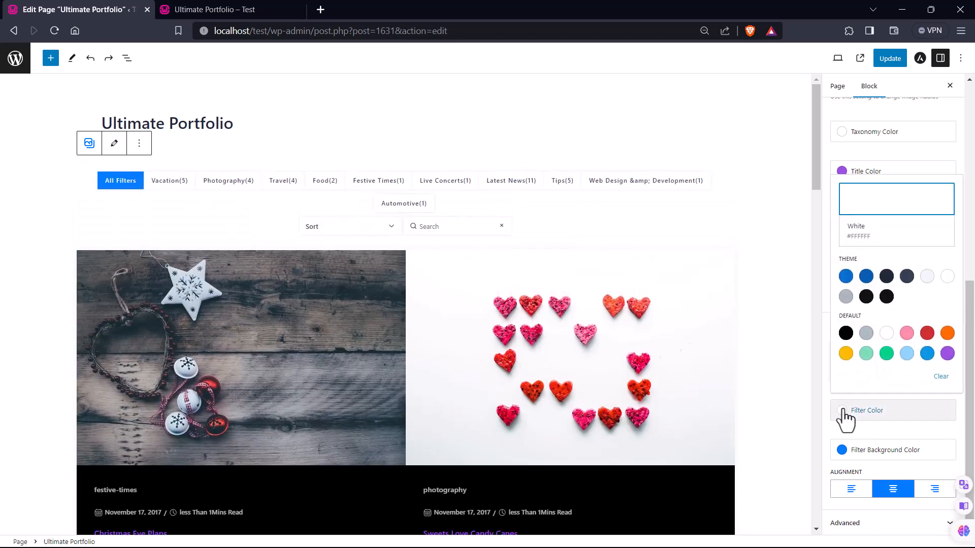
pyautogui.click(927, 333)
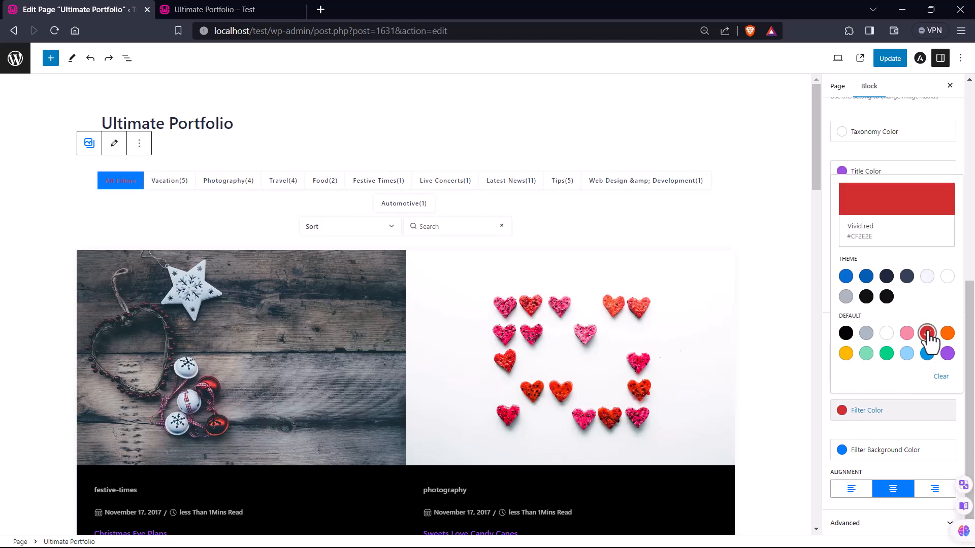
pyautogui.click(887, 334)
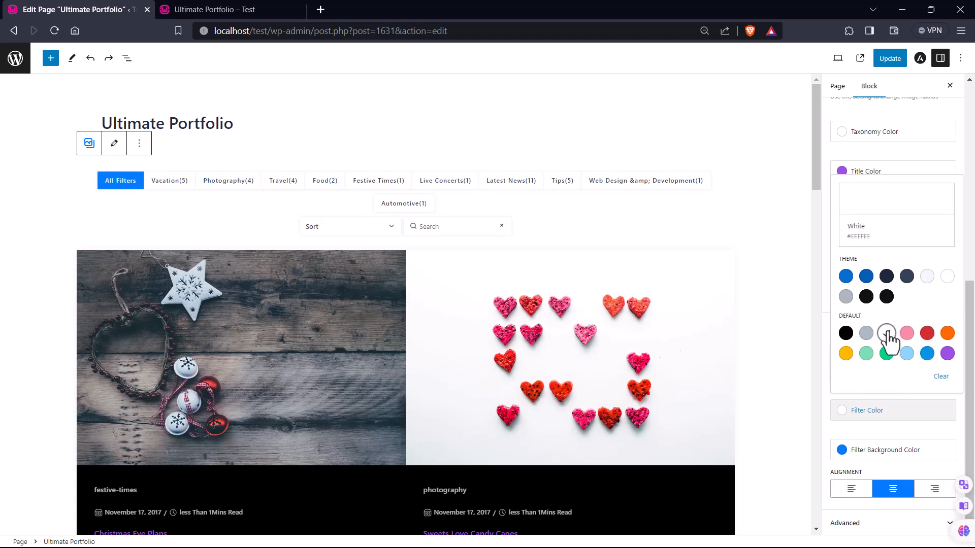
# Step: Try black as the filter background color and settle on Vivid red
pyautogui.click(842, 450)
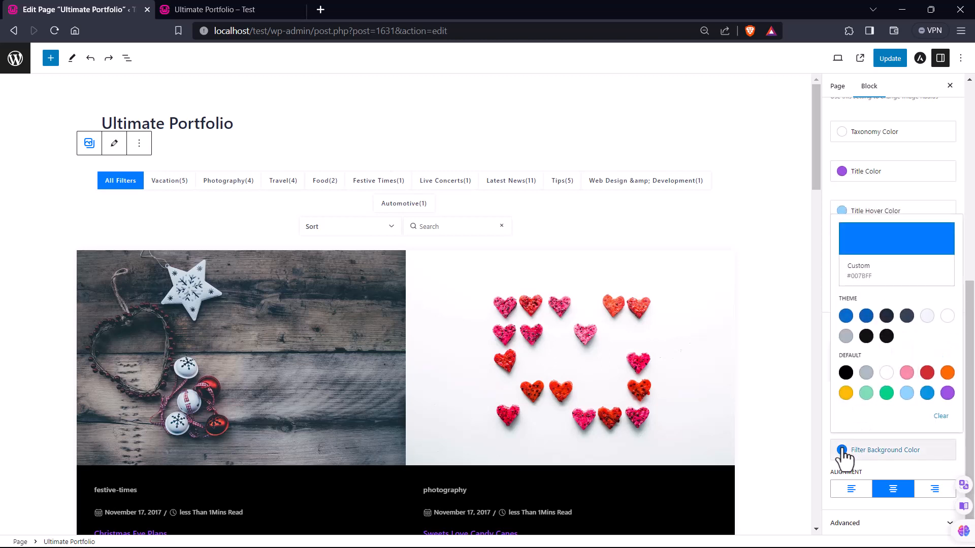
pyautogui.click(846, 373)
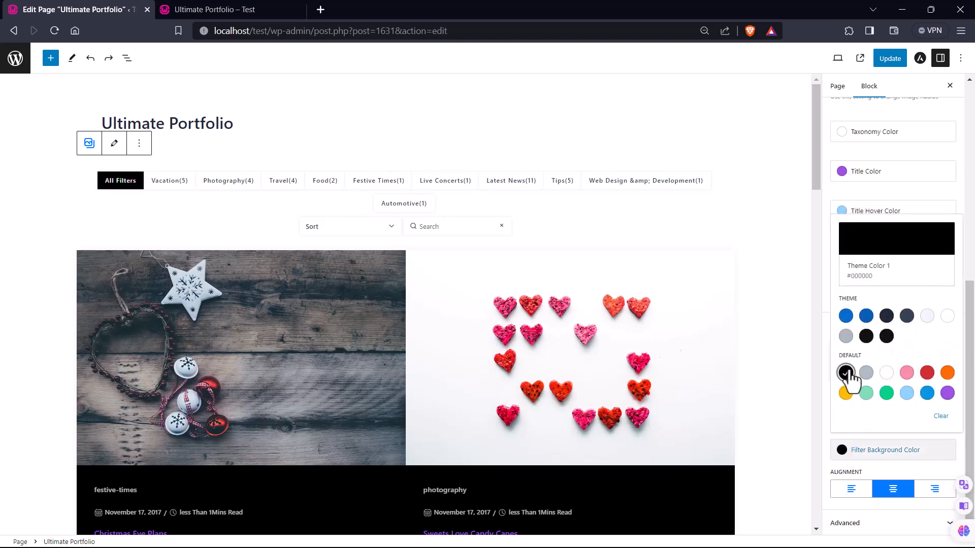
pyautogui.click(927, 374)
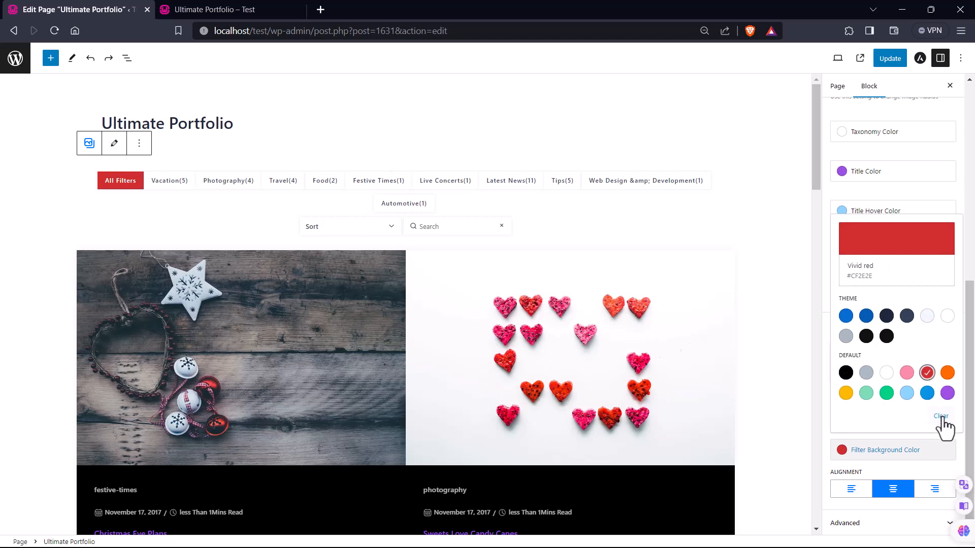
pyautogui.click(905, 457)
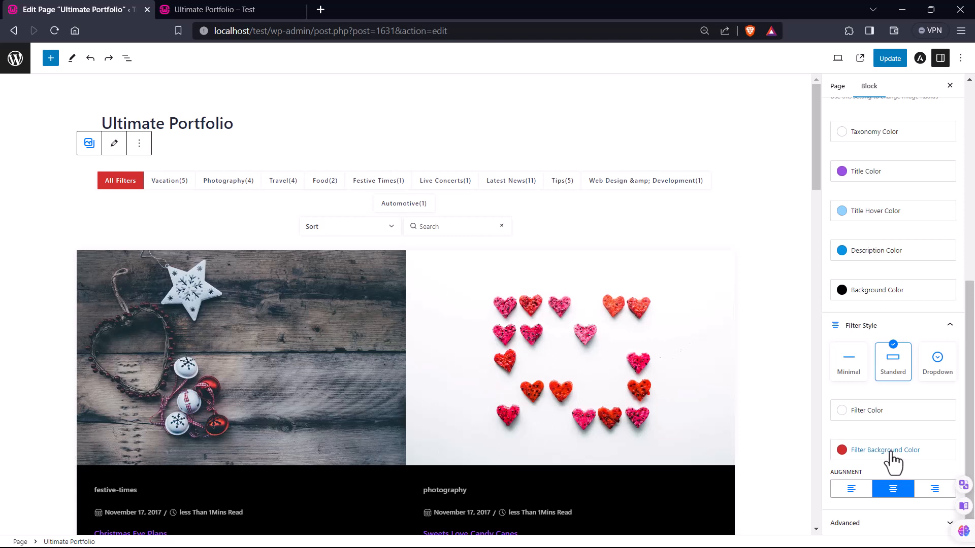
# Step: Try left and right alignment for the filter bar and return it to center
pyautogui.click(856, 493)
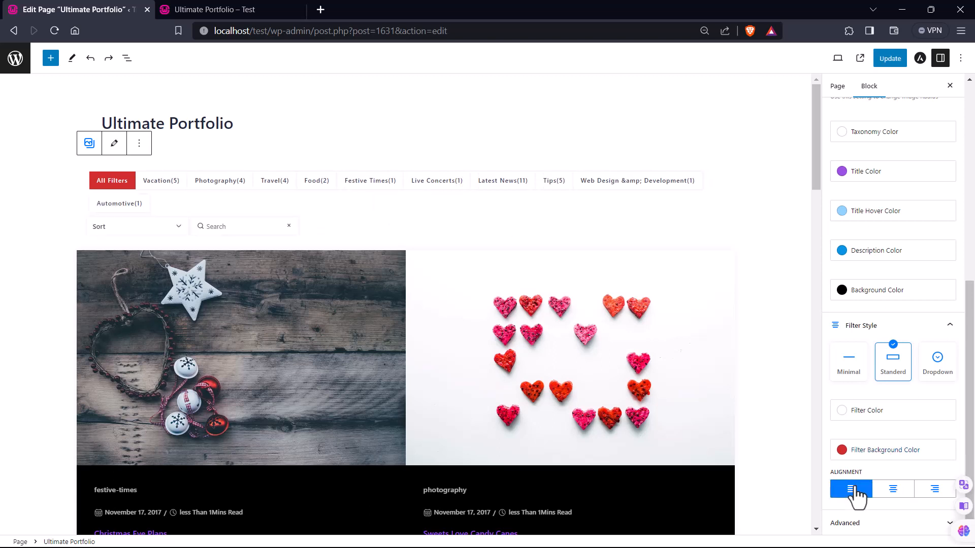
pyautogui.click(892, 491)
pyautogui.click(936, 491)
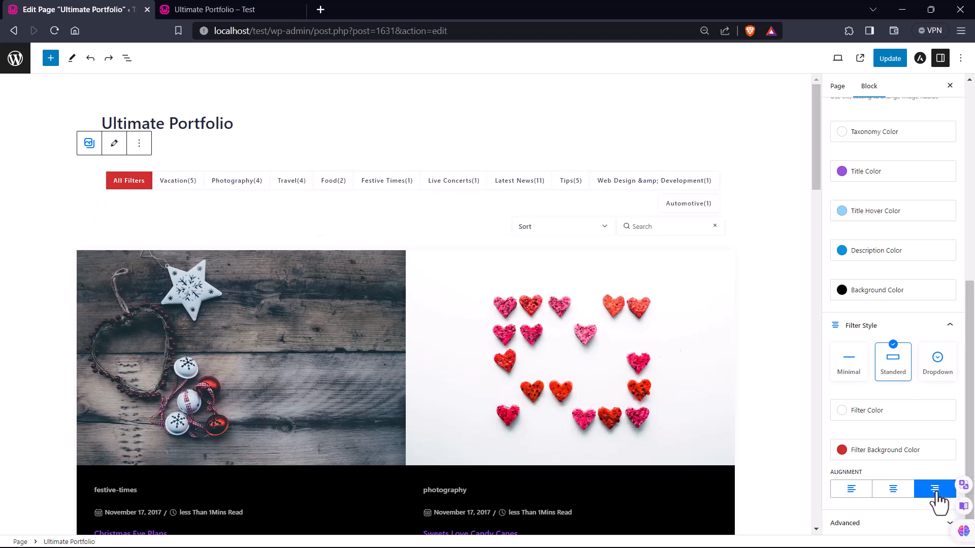
pyautogui.click(892, 490)
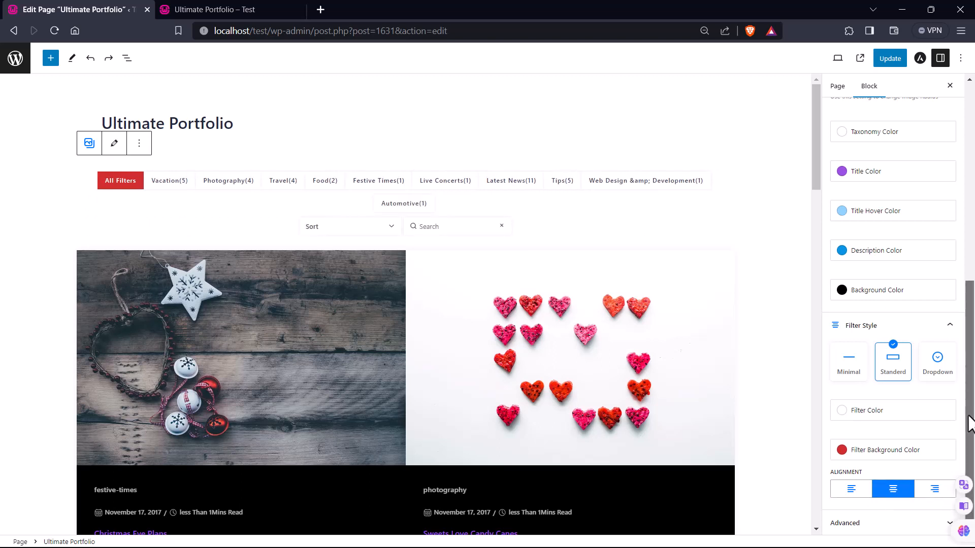
# Step: Update the page and reload its published version to check the new item and filter styling
pyautogui.click(889, 58)
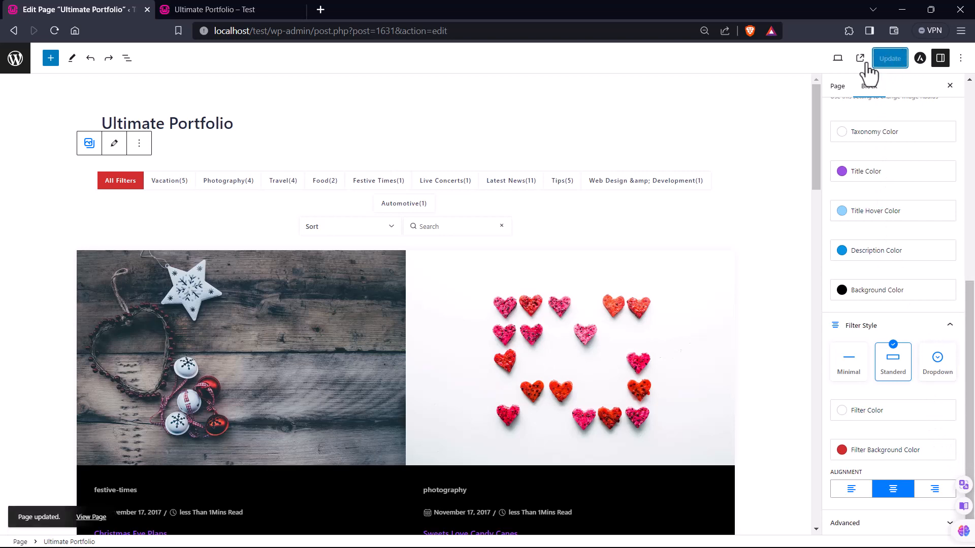
pyautogui.click(246, 9)
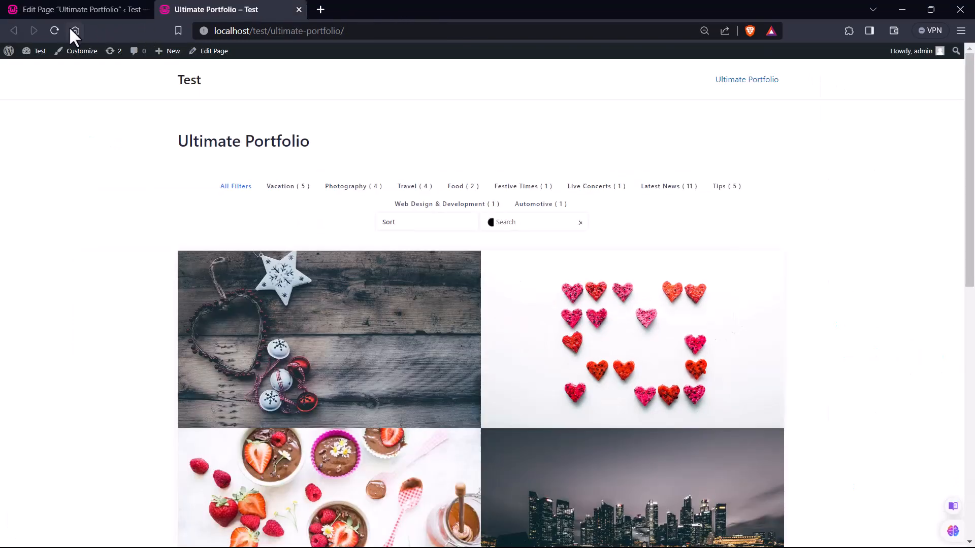
pyautogui.click(54, 30)
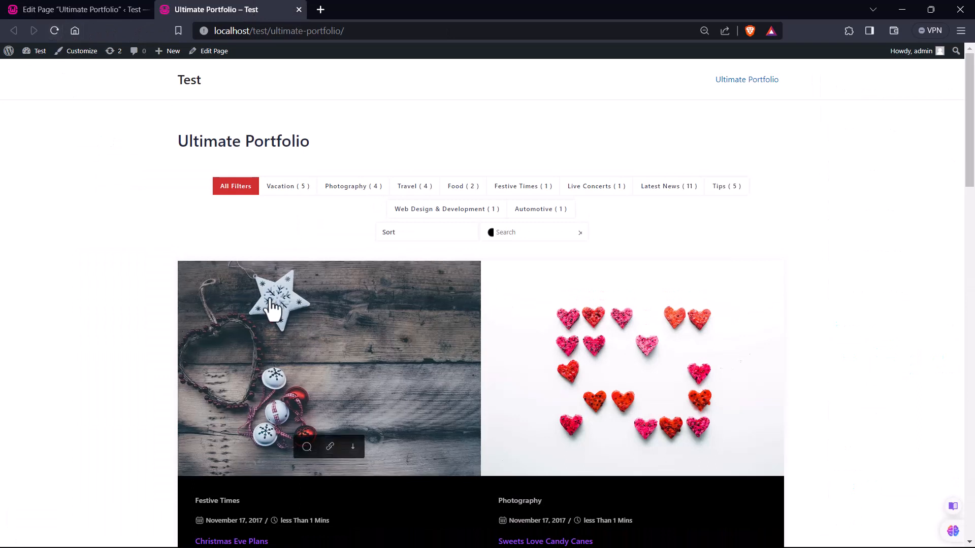
pyautogui.scroll(-2, 274, 305)
pyautogui.scroll(1, 277, 305)
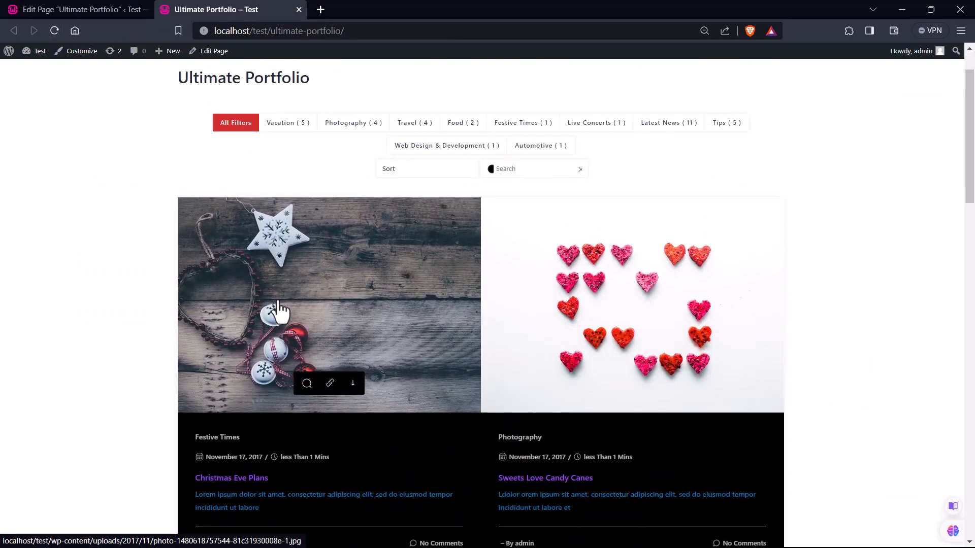